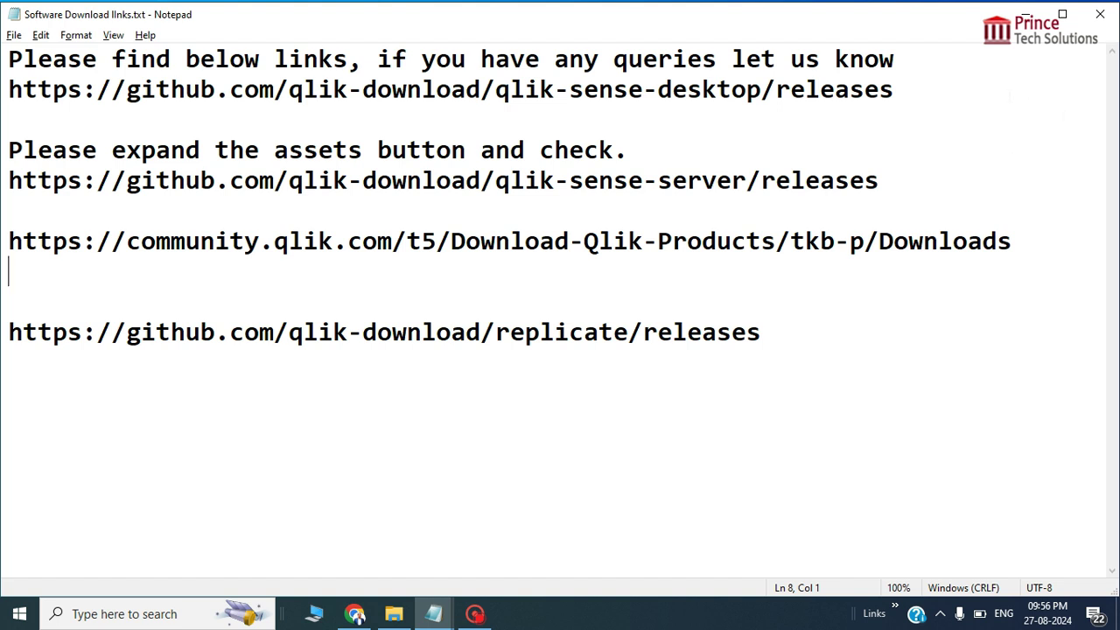
# Place the caret at the end of the qlik-sense-desktop releases link in Software Download links.txt.
pyautogui.click(1009, 95)
# Open the qlik-sense-desktop GitHub releases link in a new Chrome tab and locate the Patch 4 assets.
pyautogui.hotkey('shift', 'Home')
pyautogui.hotkey('ctrl', 'c')
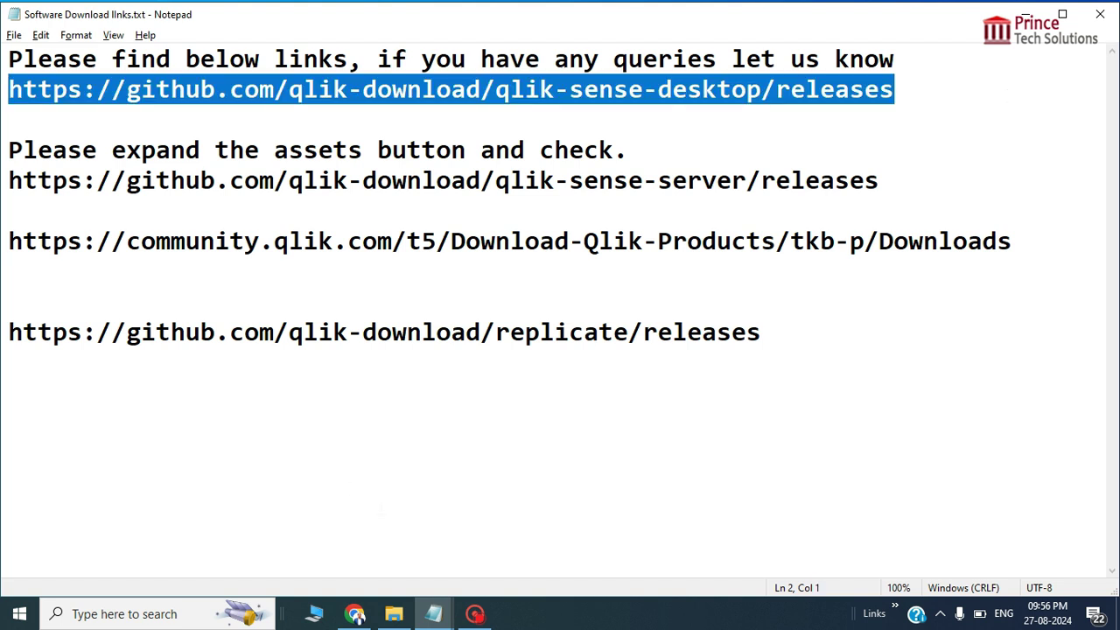
pyautogui.click(354, 613)
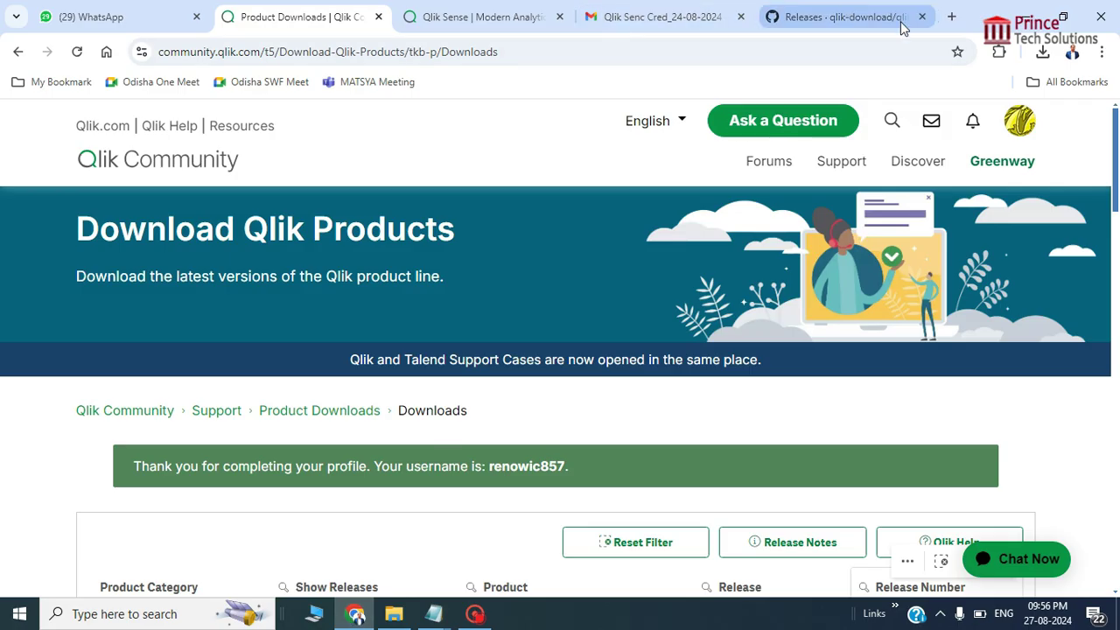
pyautogui.click(952, 17)
pyautogui.hotkey('ctrl', 'v')
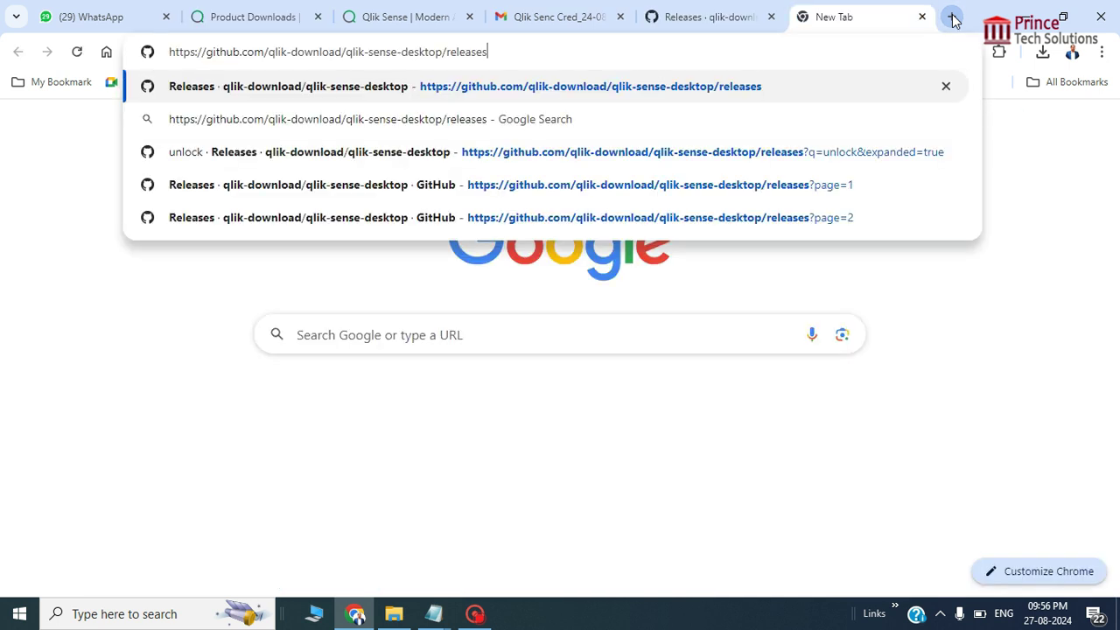
pyautogui.press('Return')
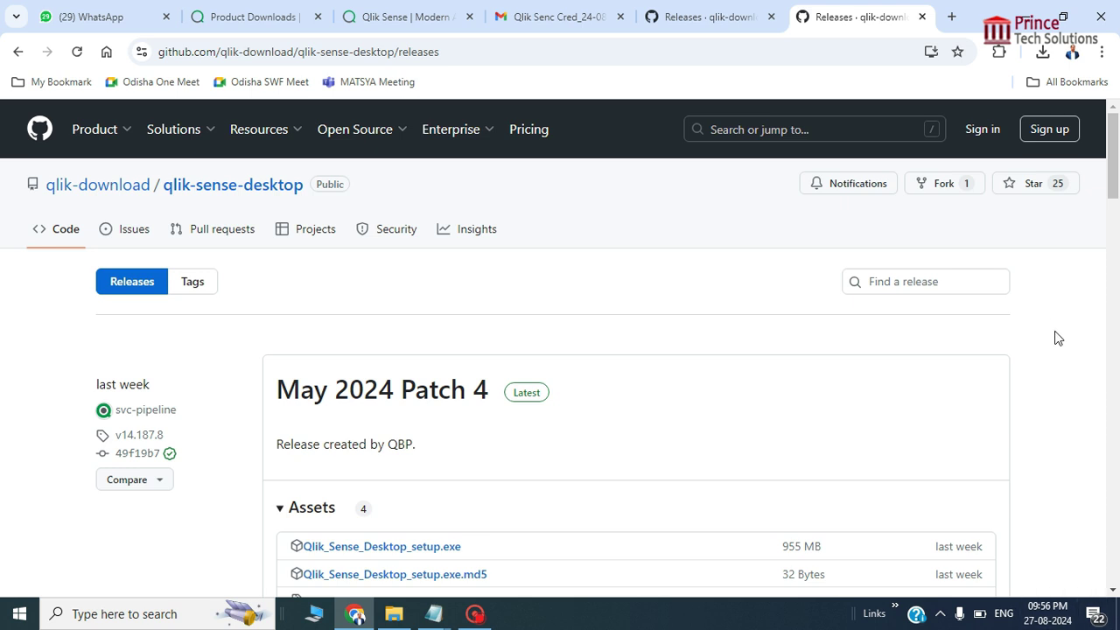
pyautogui.scroll(-2, 1057, 338)
pyautogui.scroll(-3, 1057, 338)
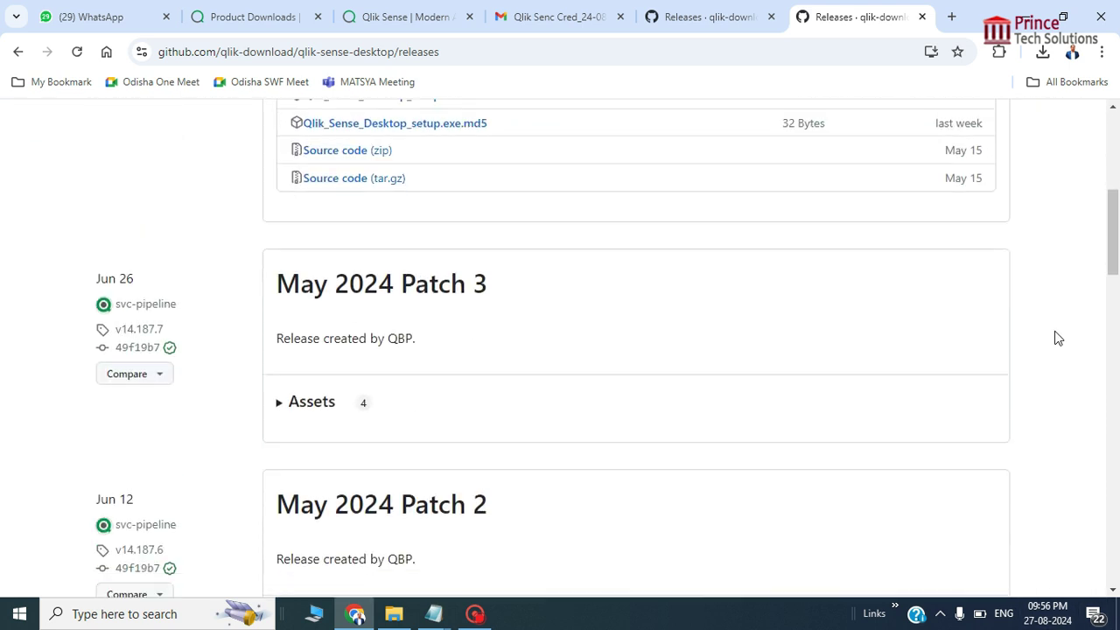
pyautogui.scroll(-2, 1057, 338)
pyautogui.scroll(2, 1057, 338)
pyautogui.scroll(3, 1057, 338)
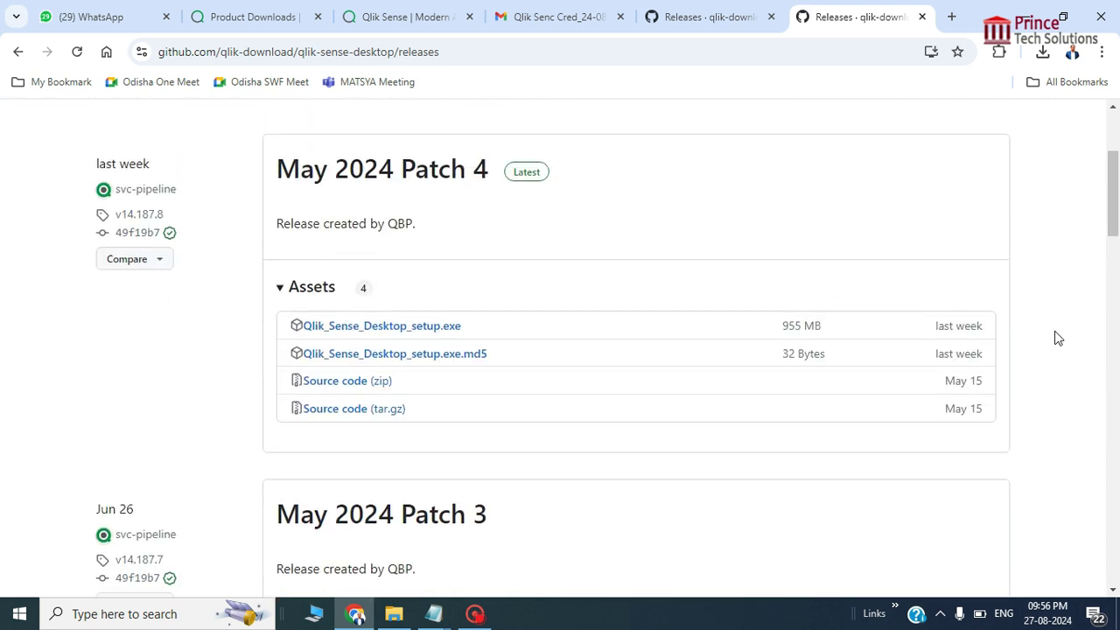
pyautogui.scroll(1, 1057, 336)
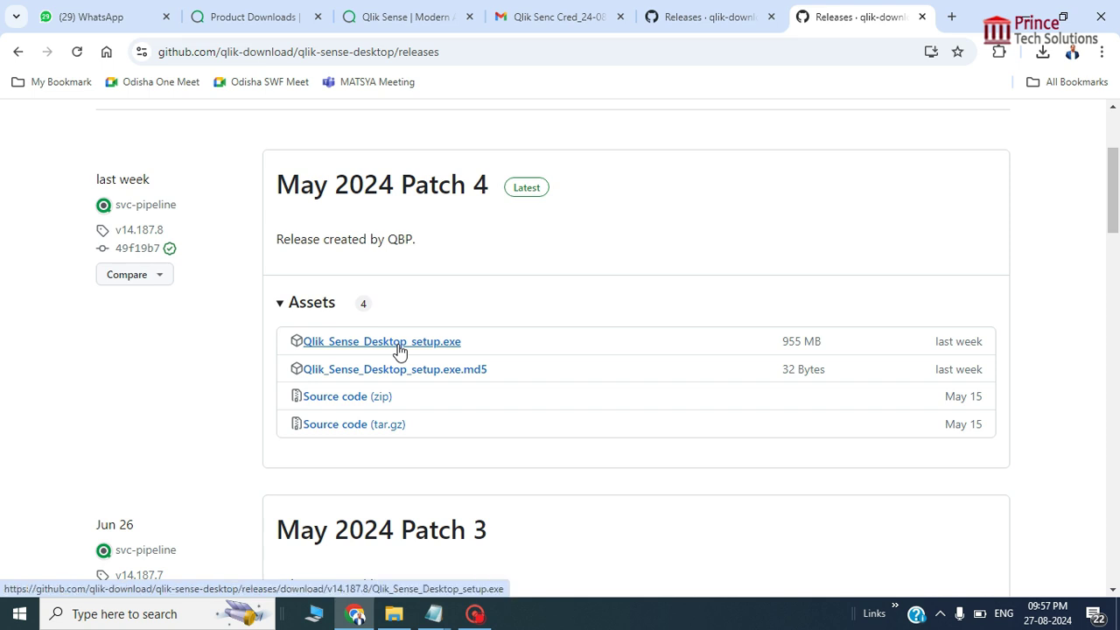
# Check the Documents\Qlik\Sense\trial folder and the links file.
pyautogui.click(361, 616)
pyautogui.moveTo(394, 614)
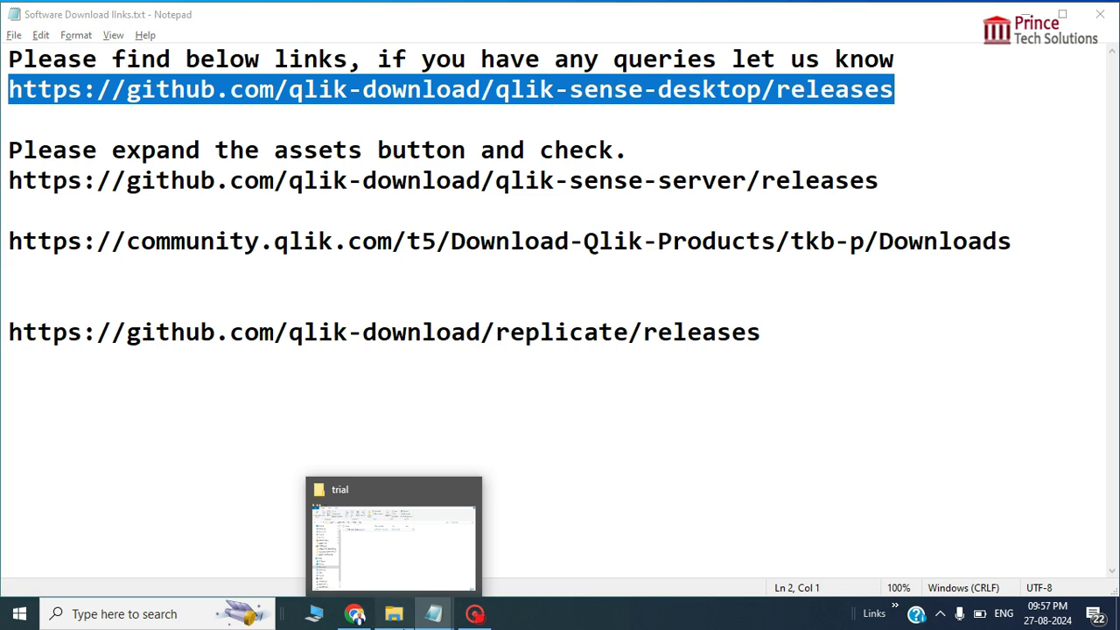
pyautogui.click(432, 516)
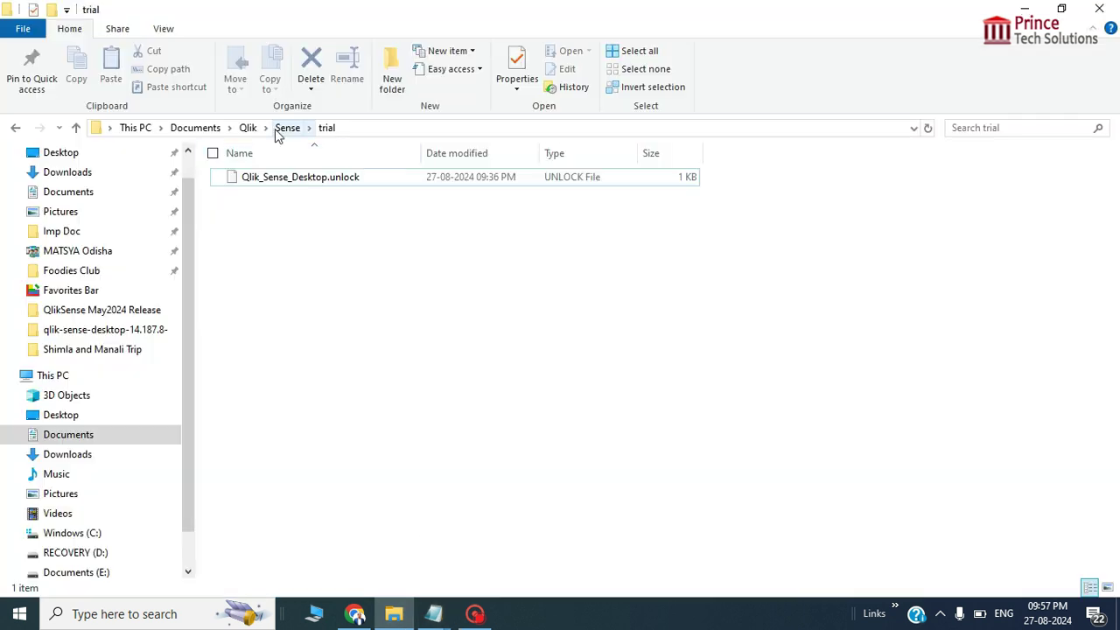
pyautogui.hotkey('alt', 'Tab')
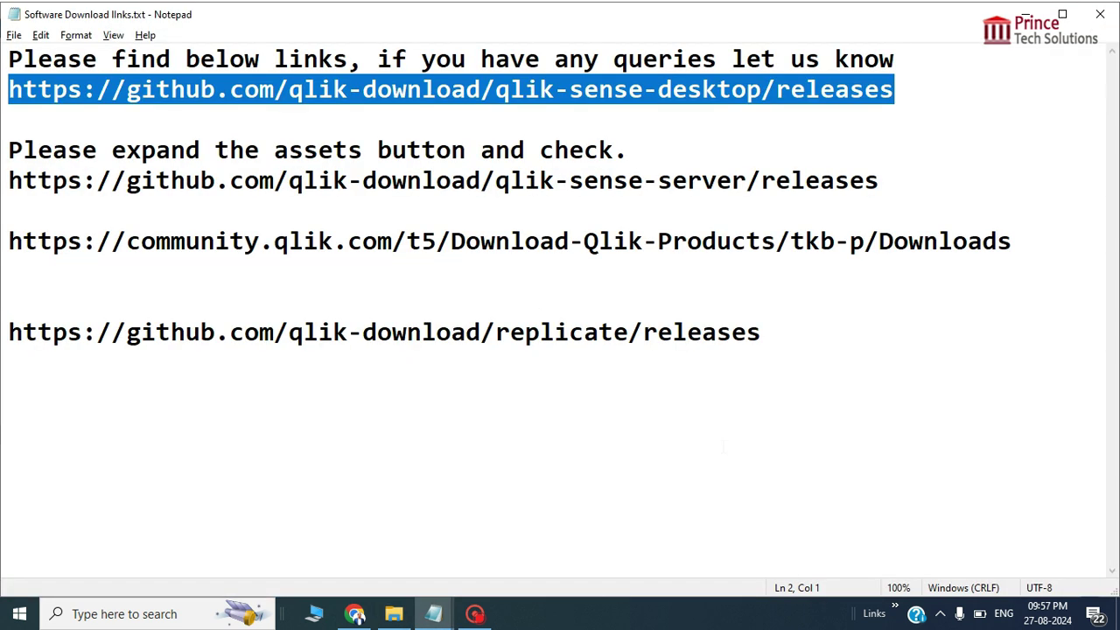
pyautogui.hotkey('alt', 'Tab')
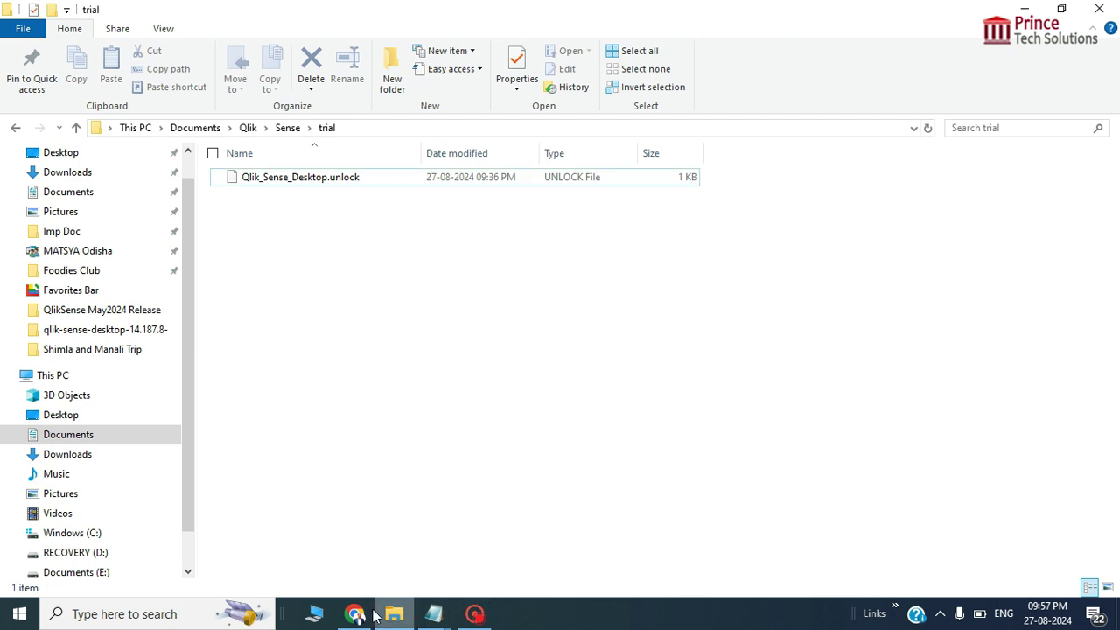
# Return to the May 2024 Patch 4 releases page, start the Qlik_Sense_Desktop_setup.exe download, and cancel it.
pyautogui.click(356, 615)
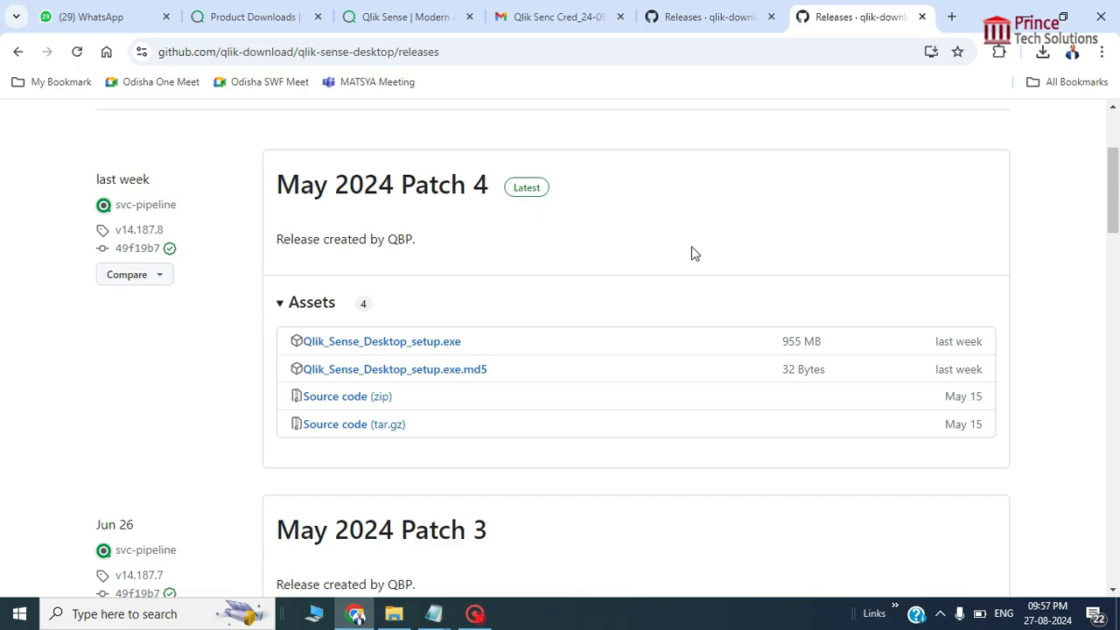
pyautogui.click(950, 18)
pyautogui.hotkey('alt', 'Tab')
pyautogui.hotkey('alt', 'Tab')
pyautogui.click(749, 17)
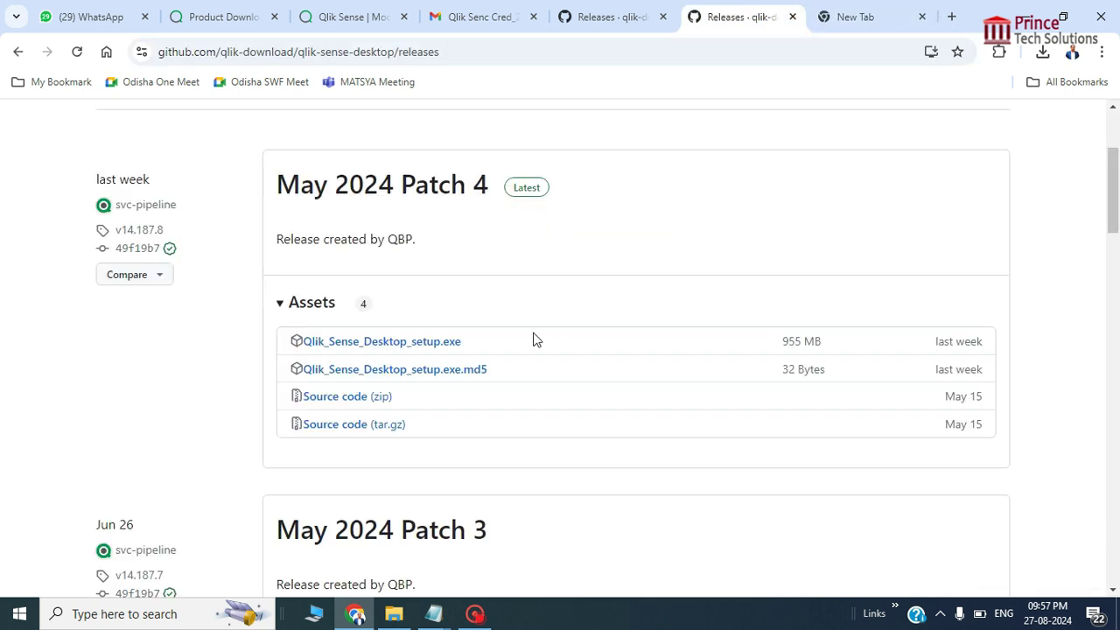
pyautogui.click(432, 347)
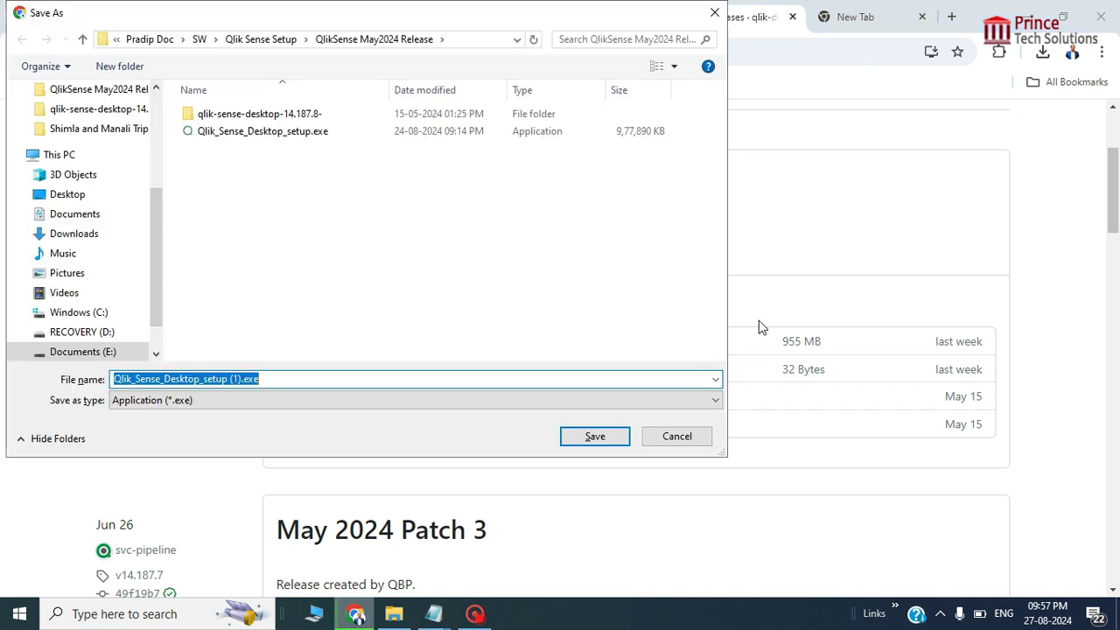
pyautogui.click(675, 440)
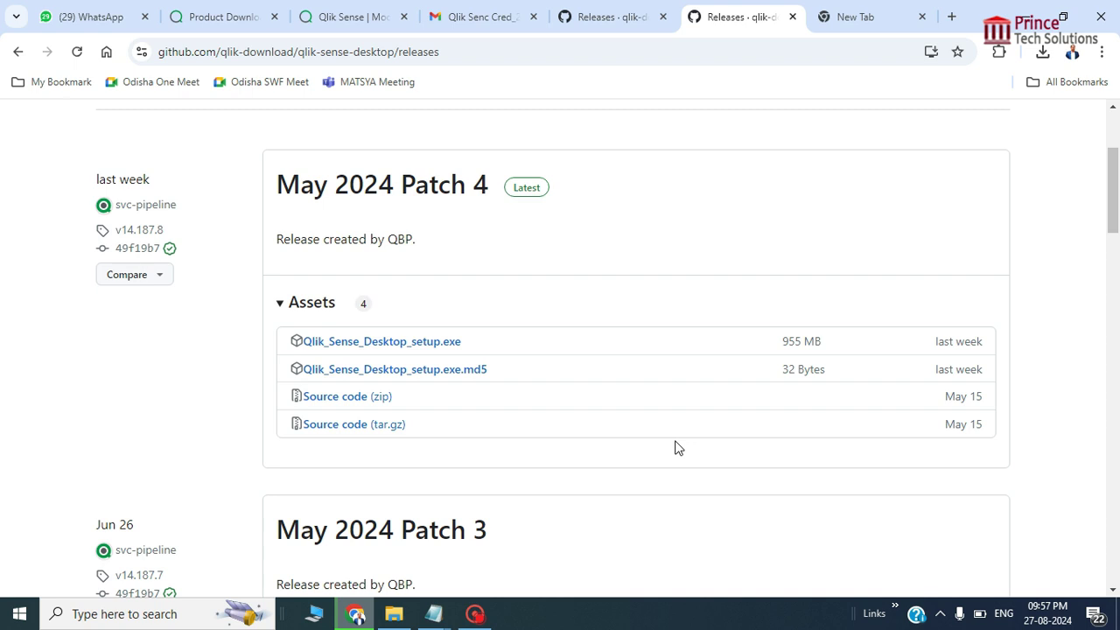
pyautogui.hotkey('alt', 'Tab')
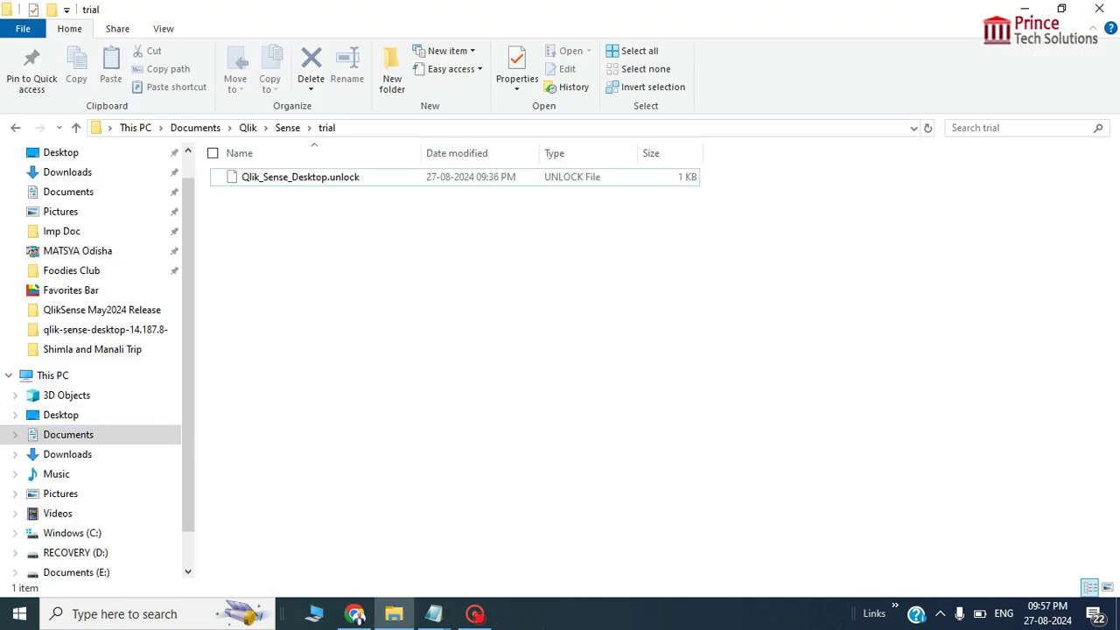
# Run Qlik_Sense_Desktop_setup.exe from the QlikSense May2024 Release folder.
pyautogui.click(1117, 613)
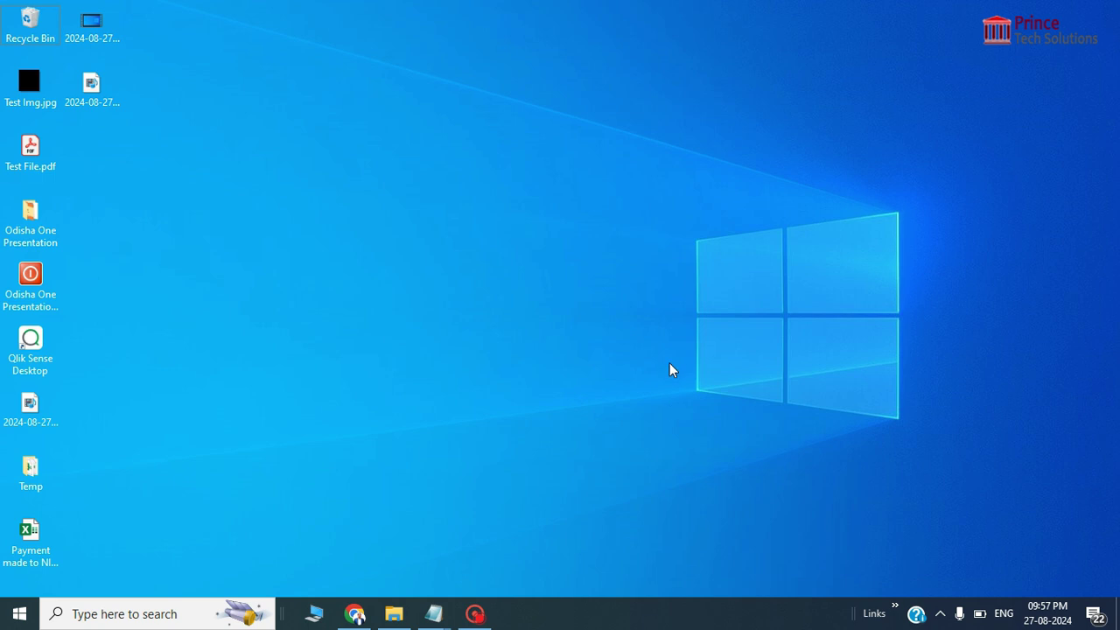
pyautogui.click(398, 615)
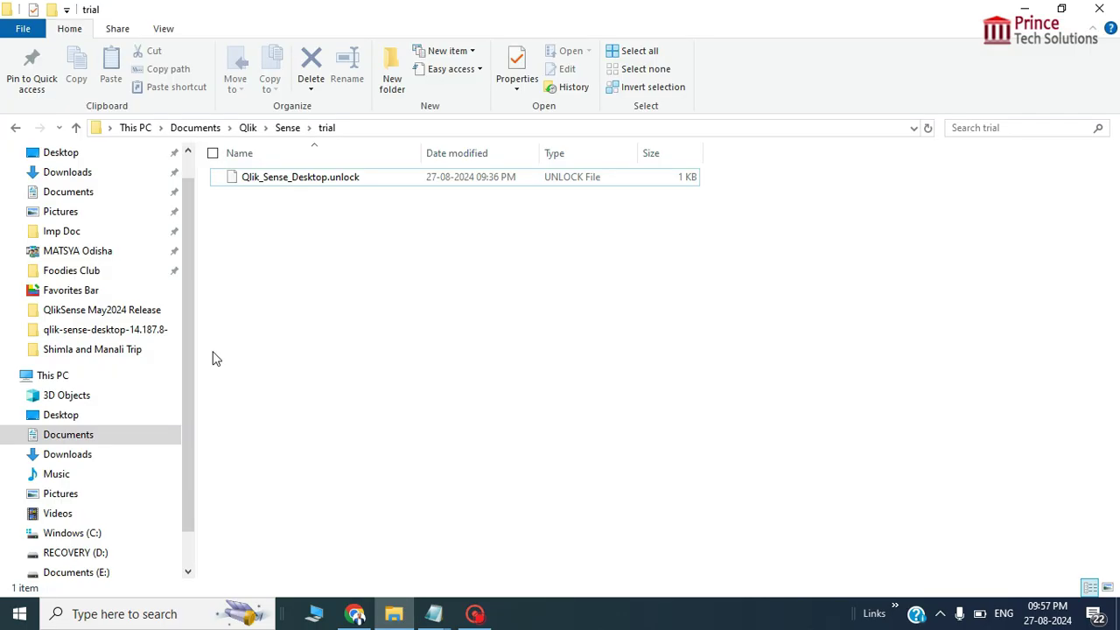
pyautogui.click(16, 127)
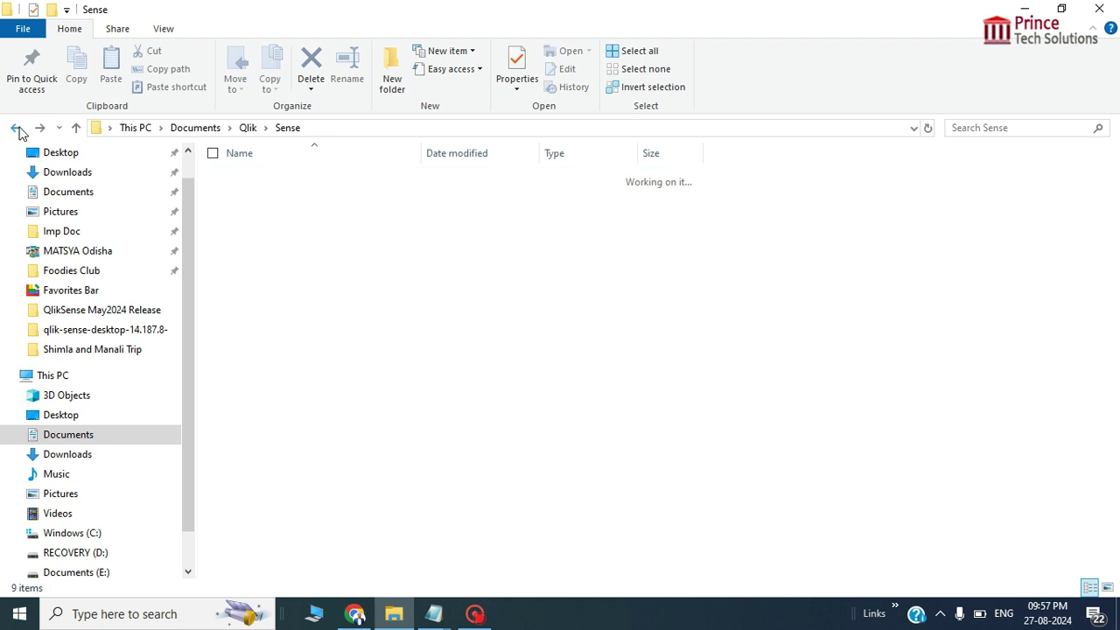
pyautogui.click(16, 128)
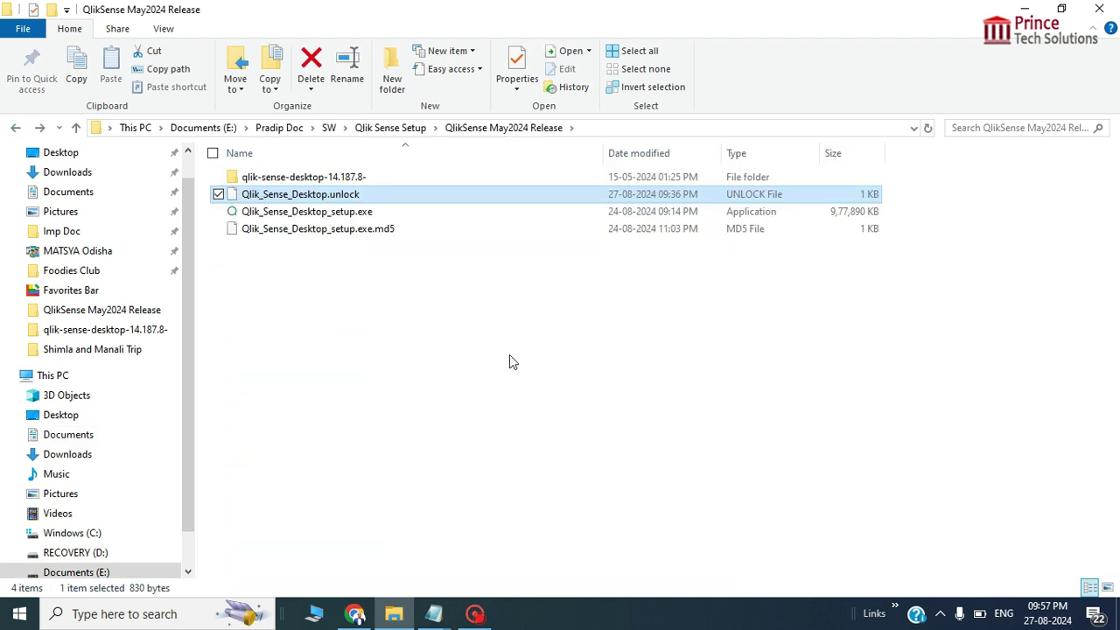
pyautogui.click(328, 212)
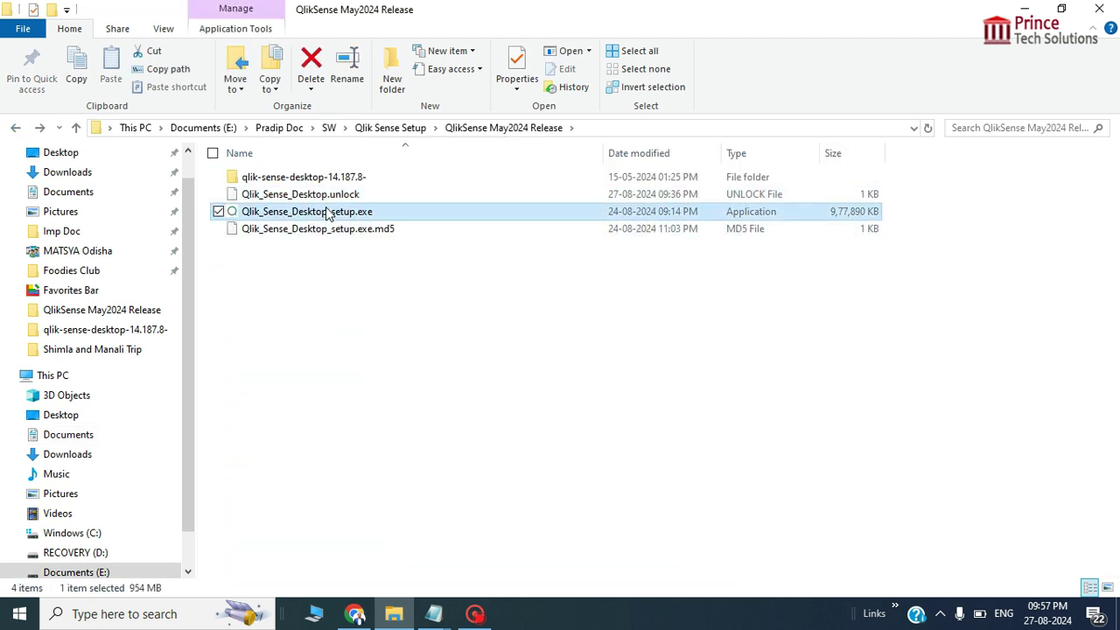
pyautogui.press('Down')
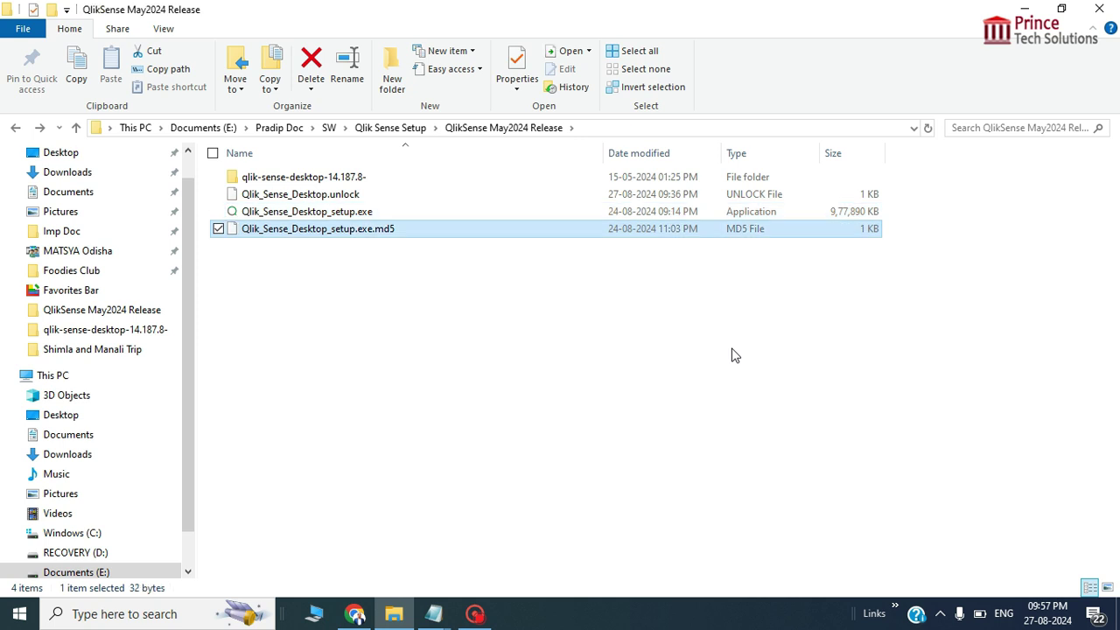
pyautogui.press('Up')
pyautogui.moveTo(306, 211)
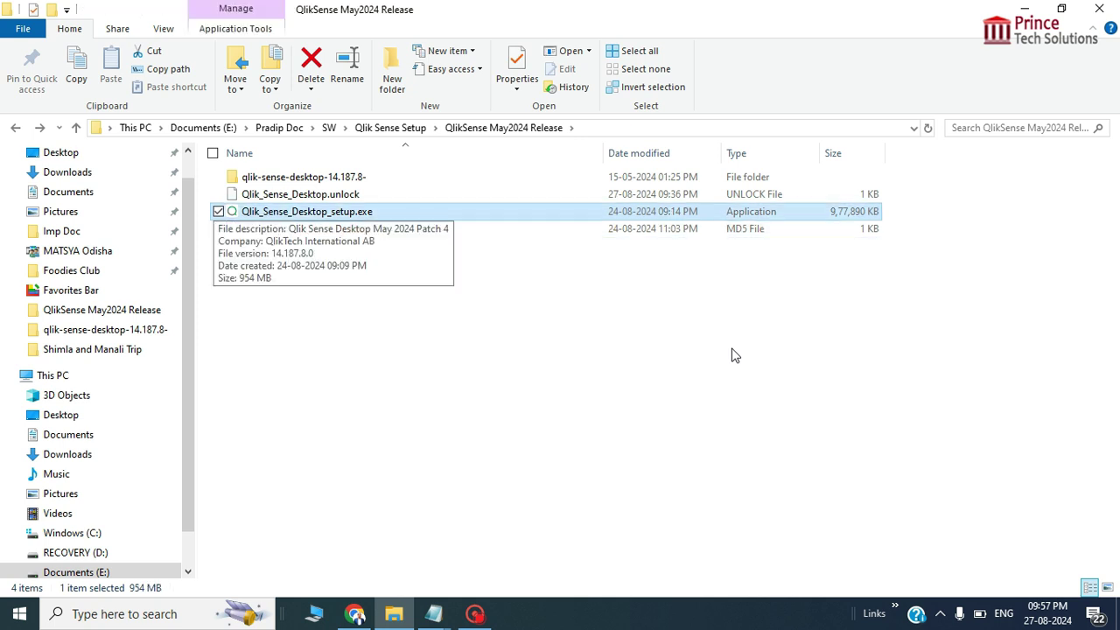
pyautogui.press('Return')
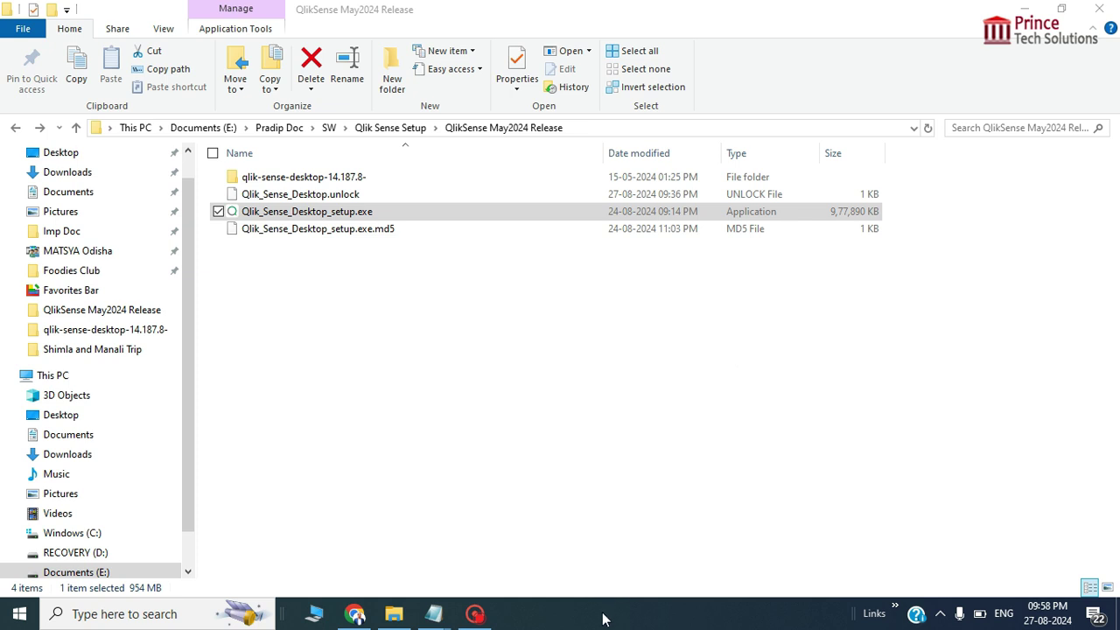
# Close the Qlik Sense Desktop welcome window that asks for an authentication link.
pyautogui.click(1118, 613)
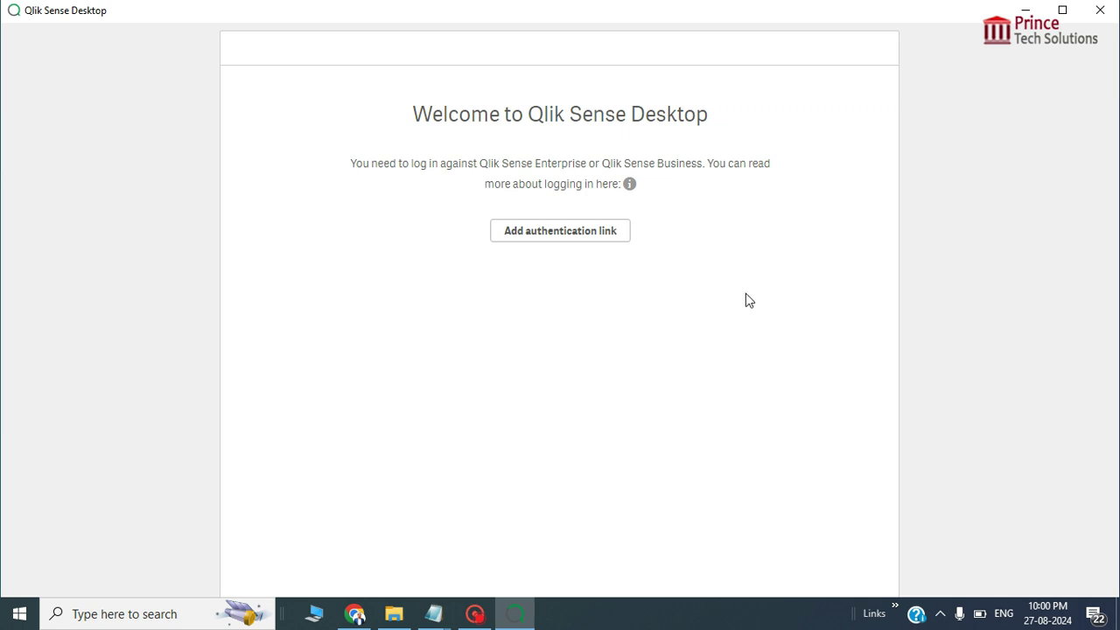
pyautogui.click(1101, 11)
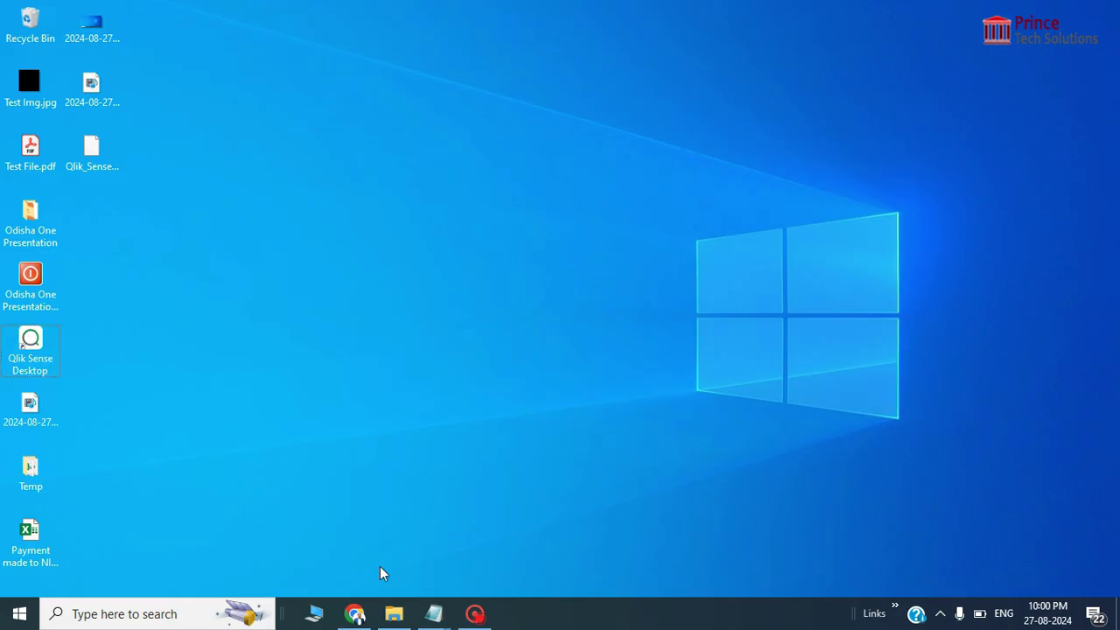
# Open the community.qlik.com downloads link from the links file in a new browser tab.
pyautogui.click(553, 540)
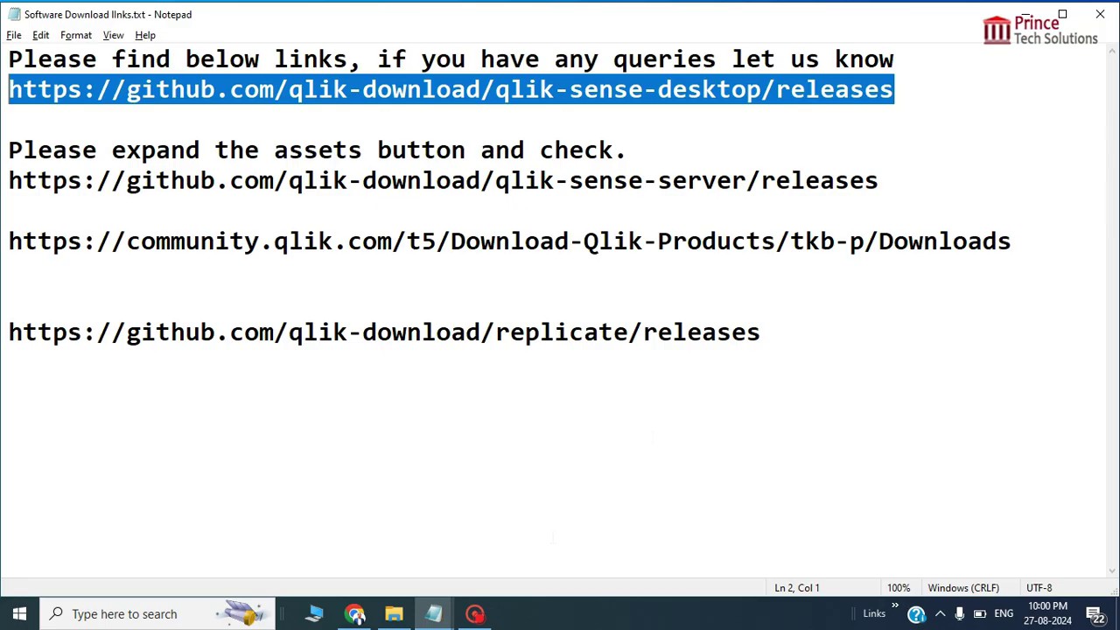
pyautogui.click(1039, 249)
pyautogui.hotkey('shift', 'Home')
pyautogui.hotkey('ctrl', 'c')
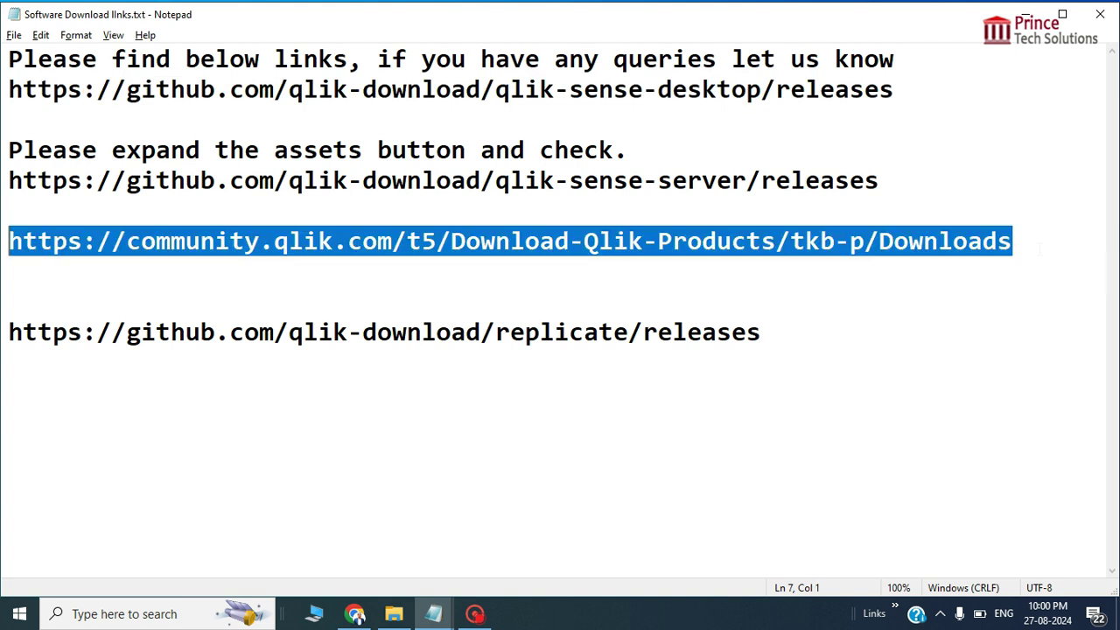
pyautogui.hotkey('ctrl', 'End')
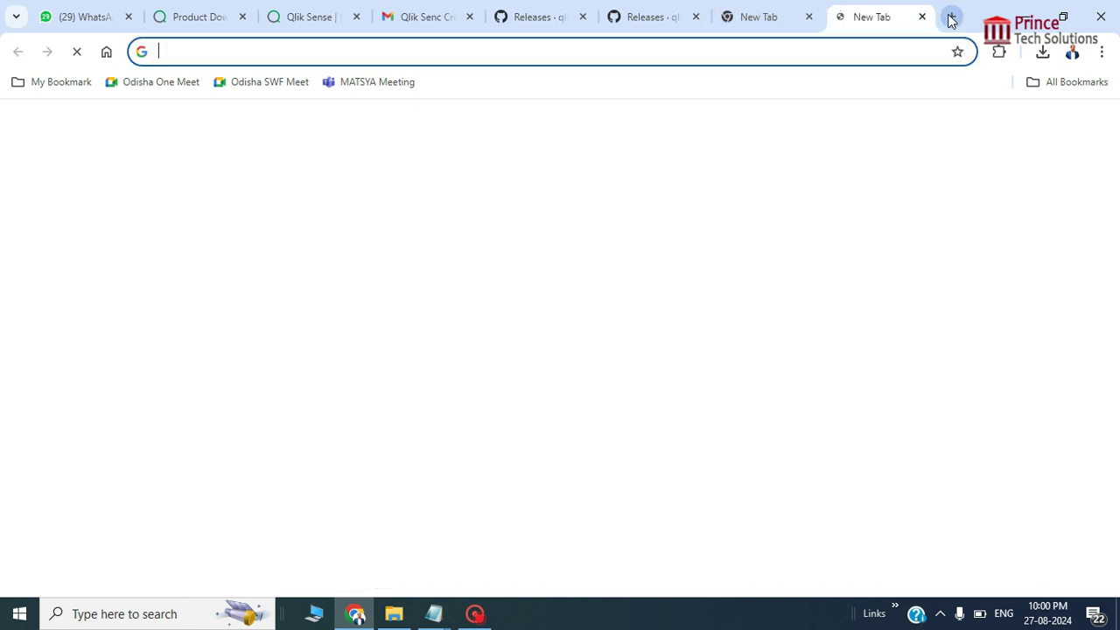
pyautogui.hotkey('ctrl', 'v')
pyautogui.press('Return')
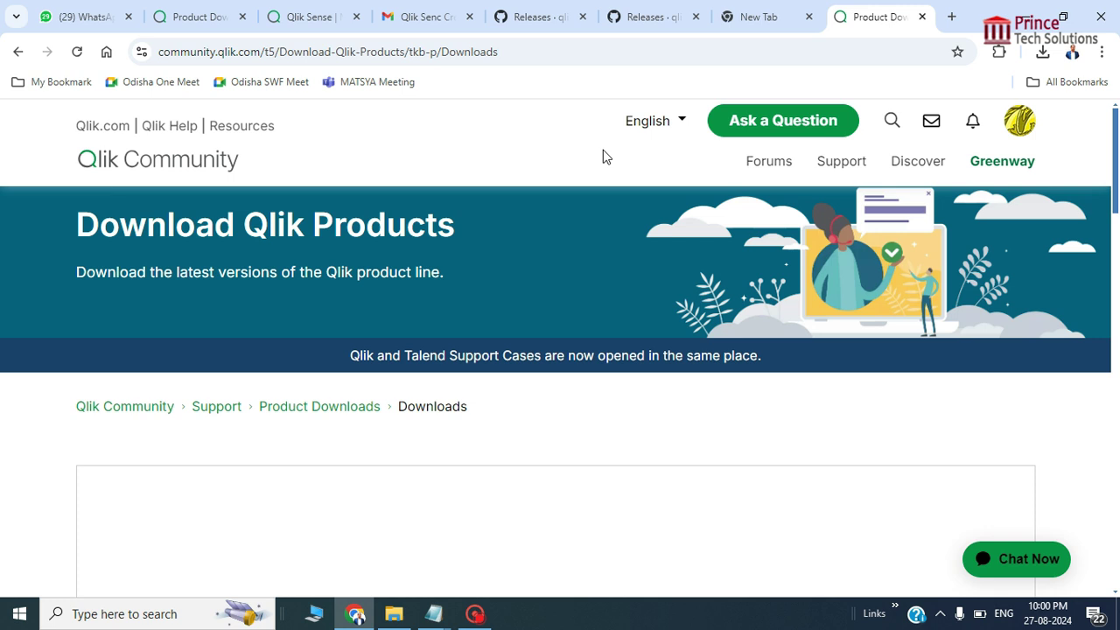
pyautogui.scroll(-1, 603, 155)
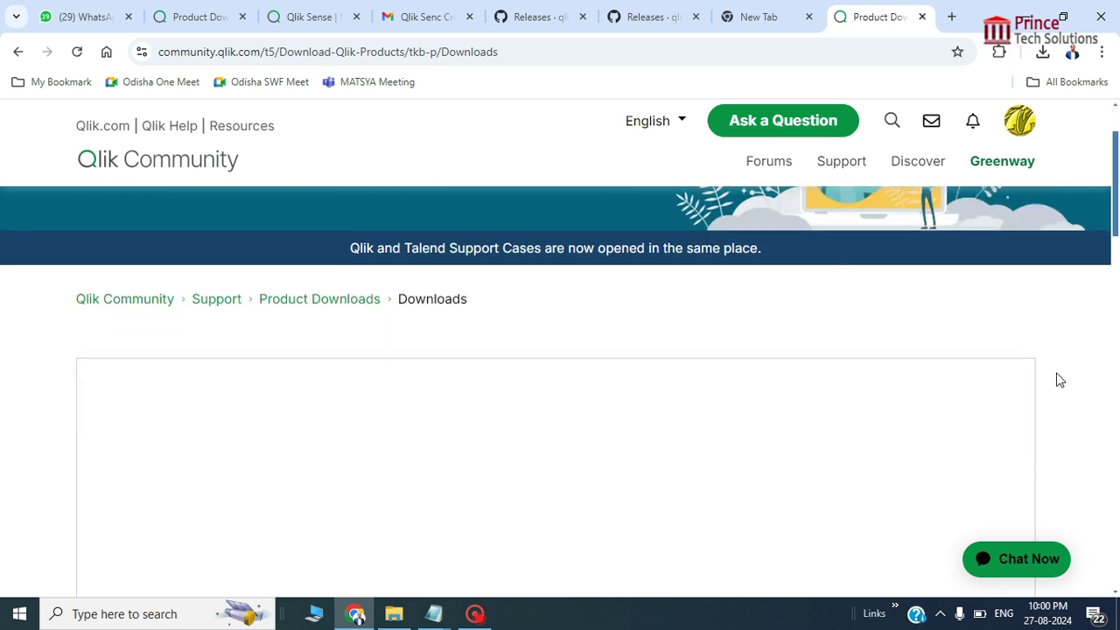
pyautogui.scroll(-2, 1059, 380)
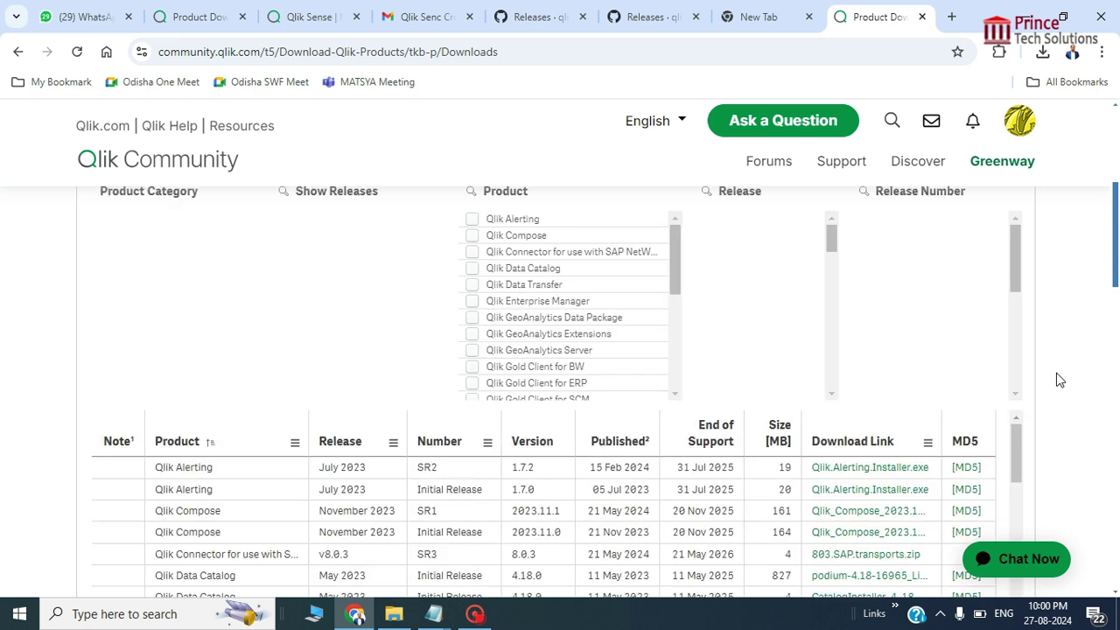
# Filter Qlik Community downloads to Qlik Data Analytics, Qlik Sense Desktop and May 2024.
pyautogui.scroll(1, 1060, 380)
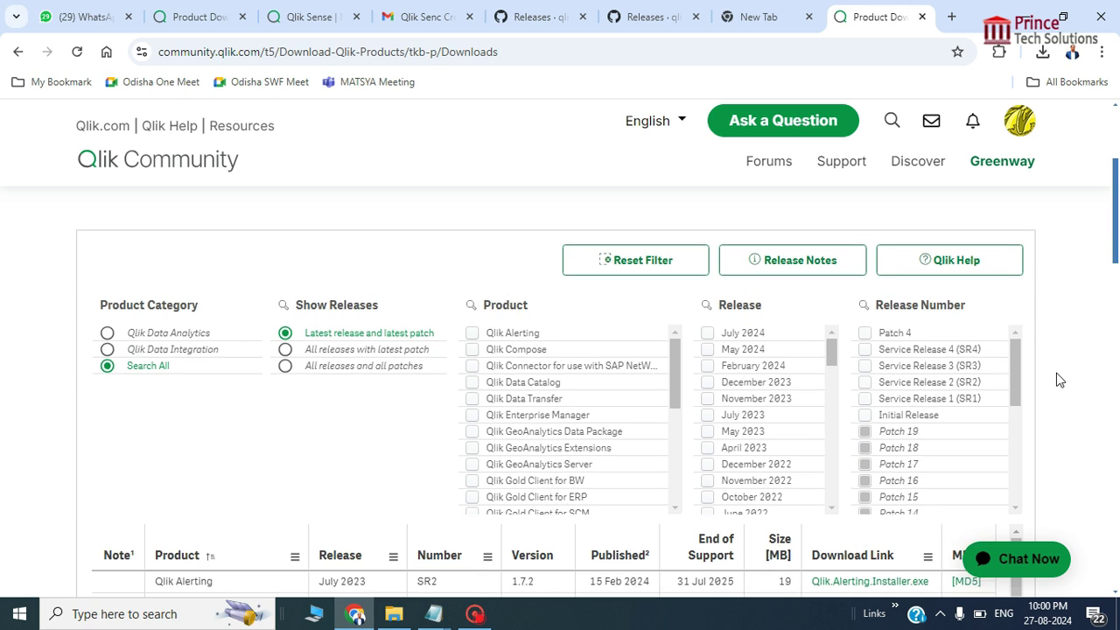
pyautogui.click(107, 334)
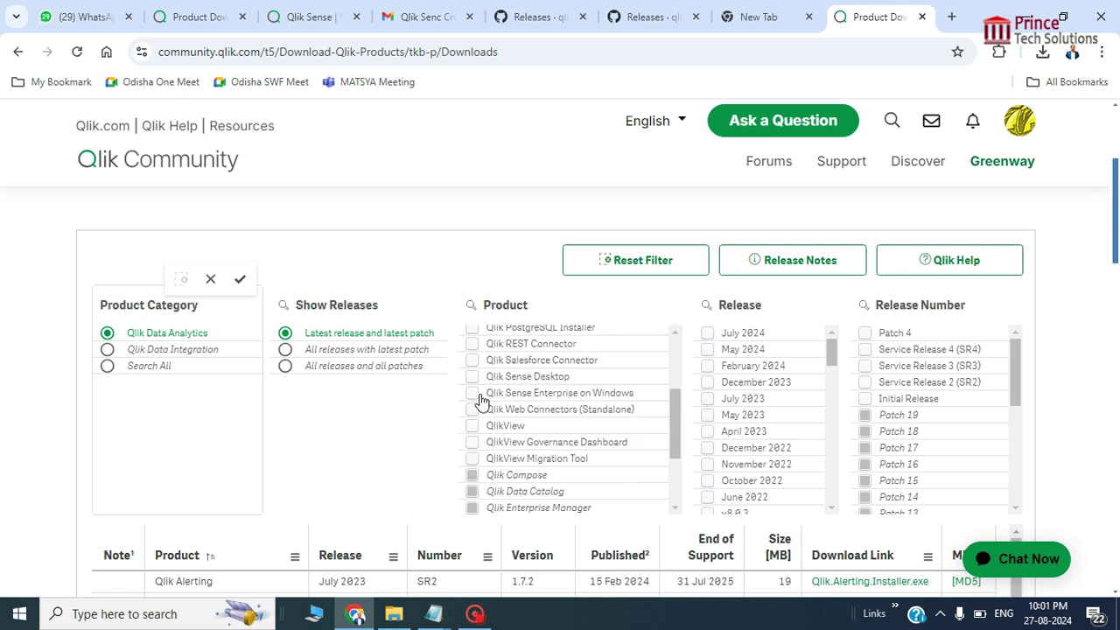
pyautogui.click(472, 377)
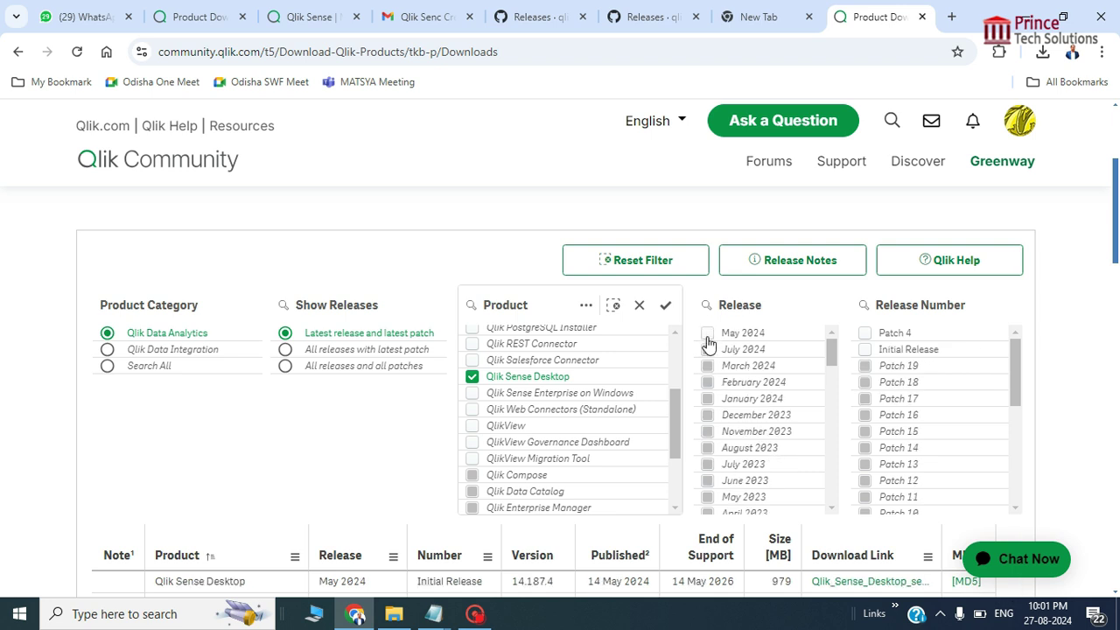
pyautogui.click(708, 334)
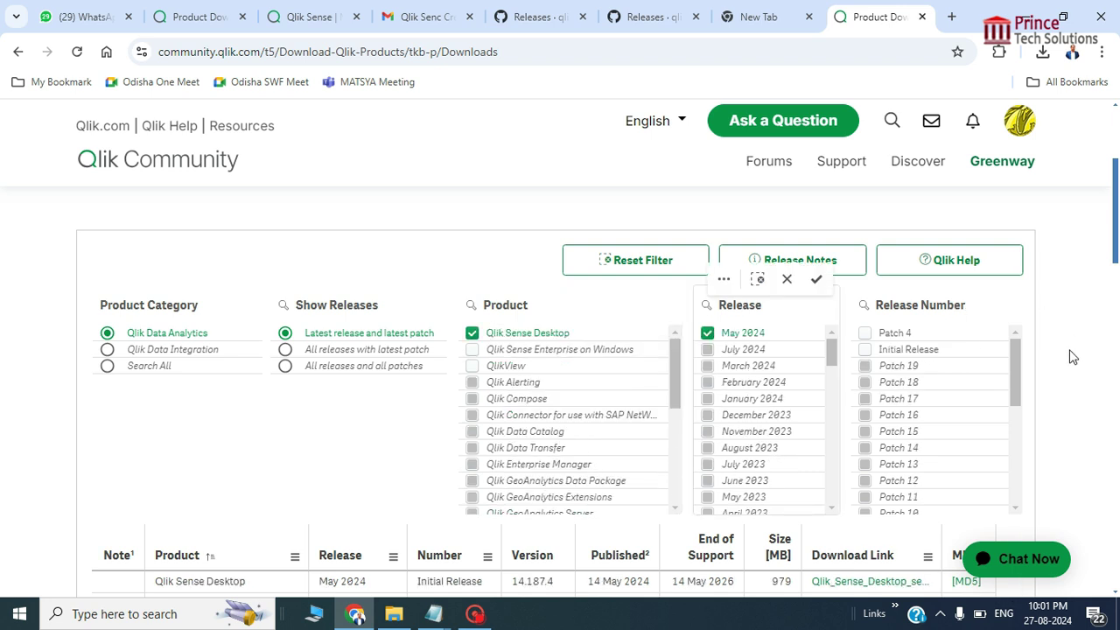
# Widen the Download Link column and cancel saving a duplicate unlock file.
pyautogui.scroll(-1, 1073, 357)
pyautogui.scroll(-1, 1073, 357)
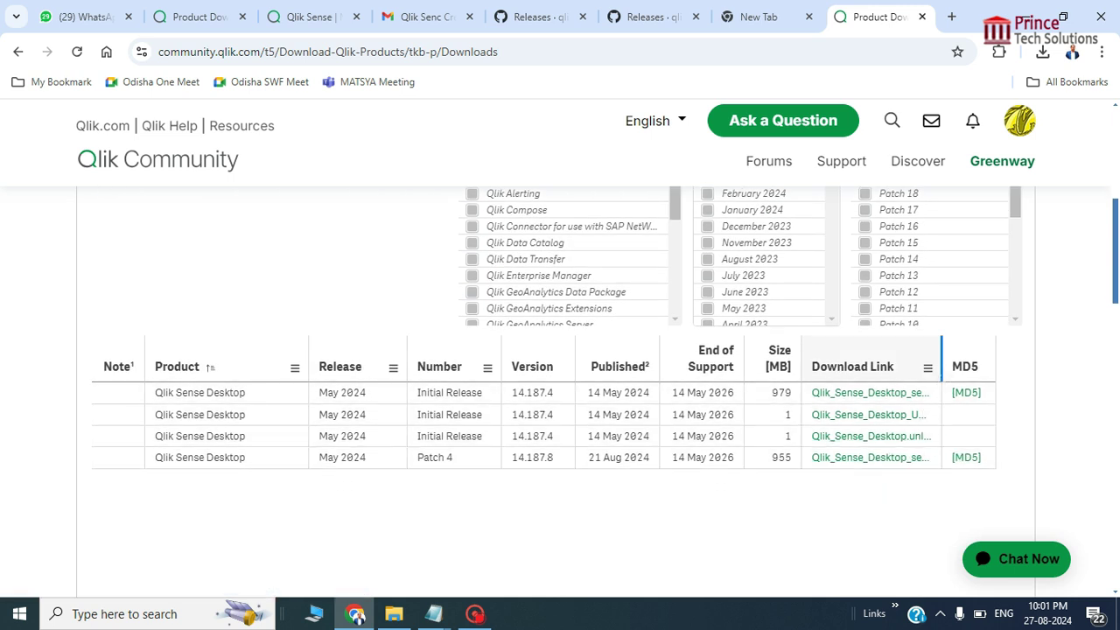
pyautogui.moveTo(942, 366); pyautogui.dragTo(998, 367)
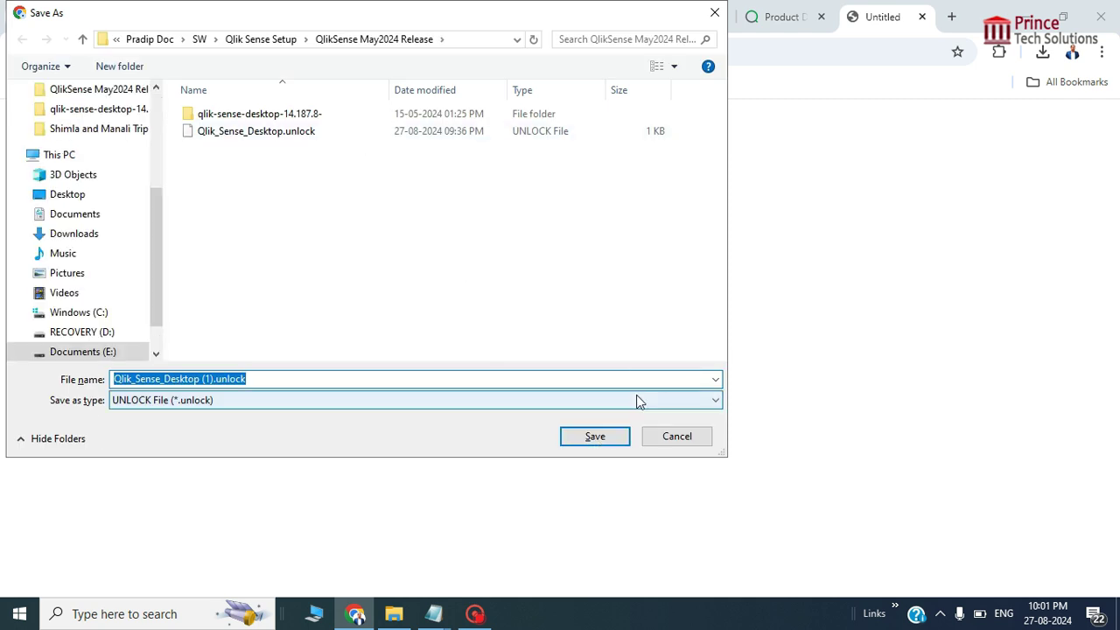
pyautogui.click(671, 436)
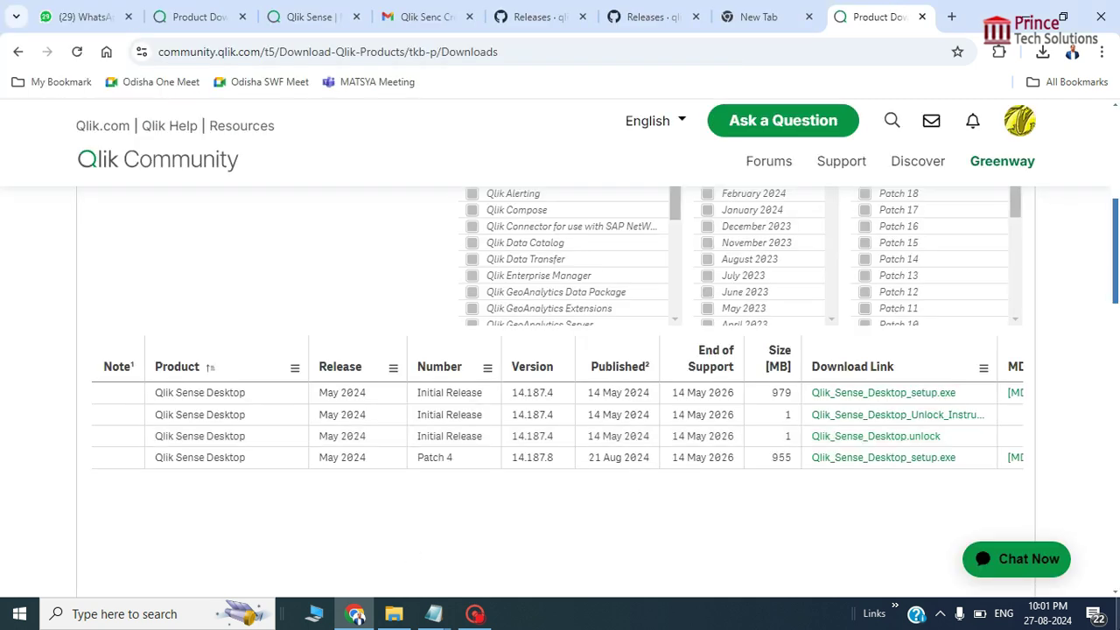
pyautogui.click(354, 614)
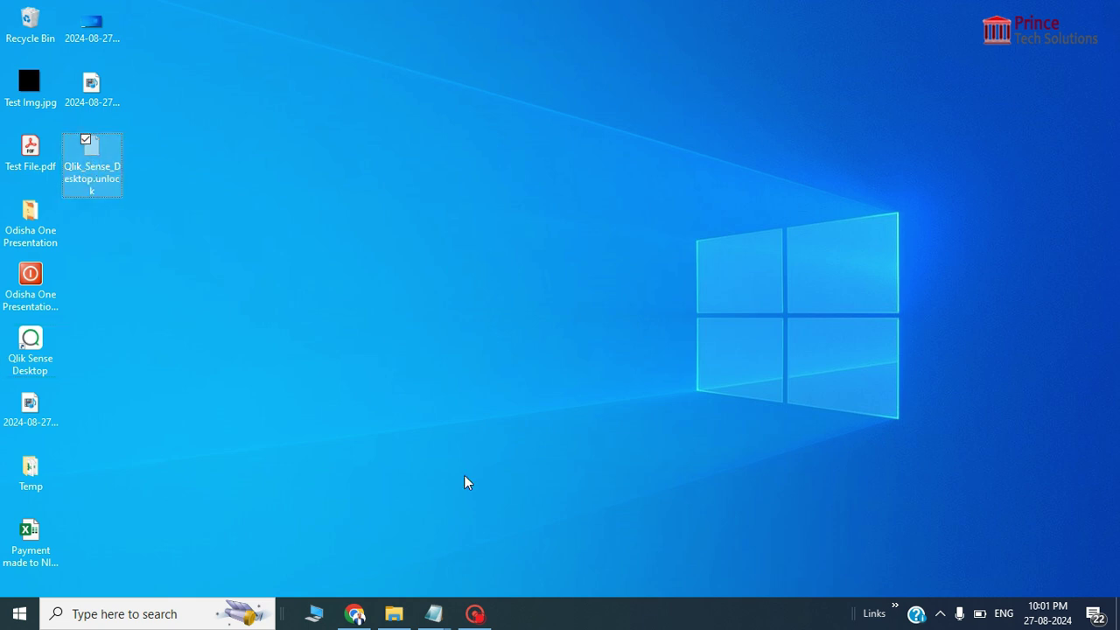
# Paste Qlik_Sense_Desktop.unlock into Documents\Qlik\Sense\trial, then close File Explorer.
pyautogui.click(393, 613)
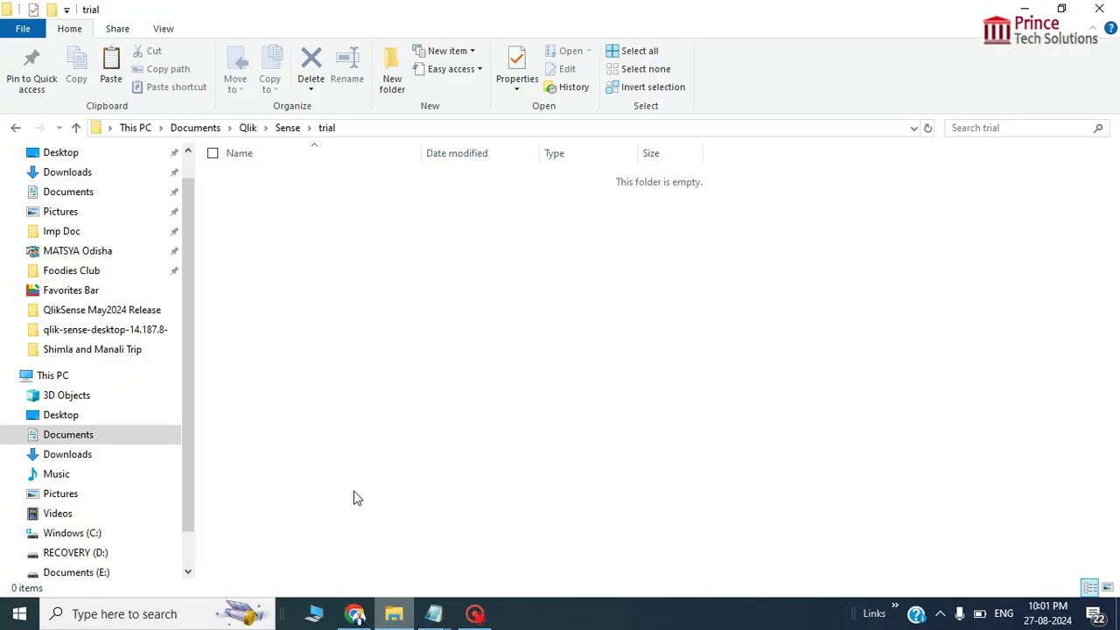
pyautogui.click(73, 199)
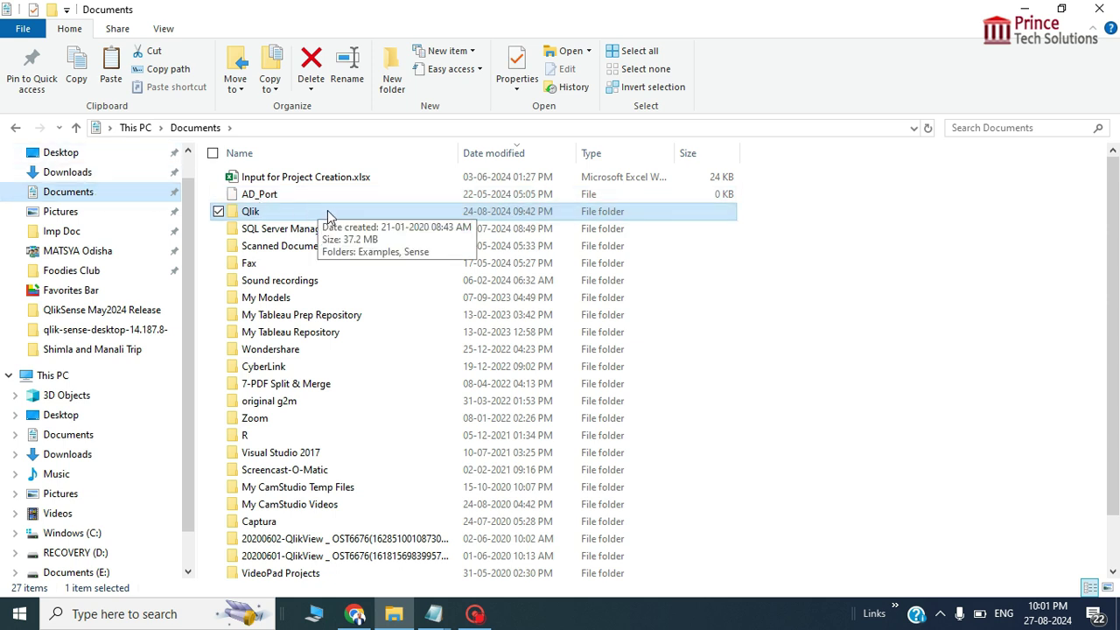
pyautogui.doubleClick(328, 213)
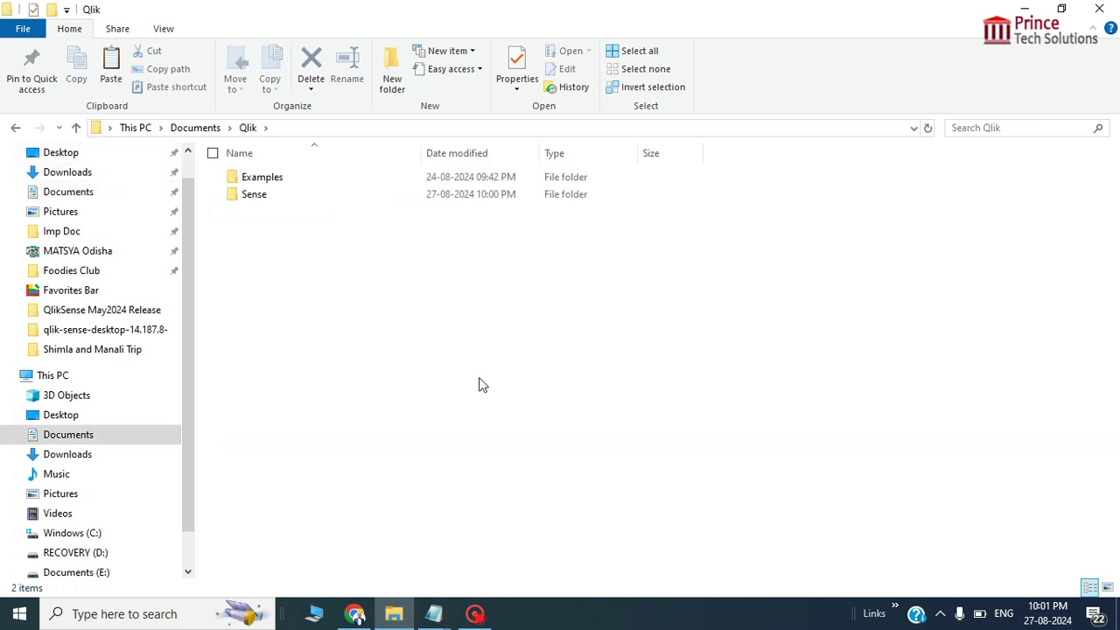
pyautogui.doubleClick(283, 196)
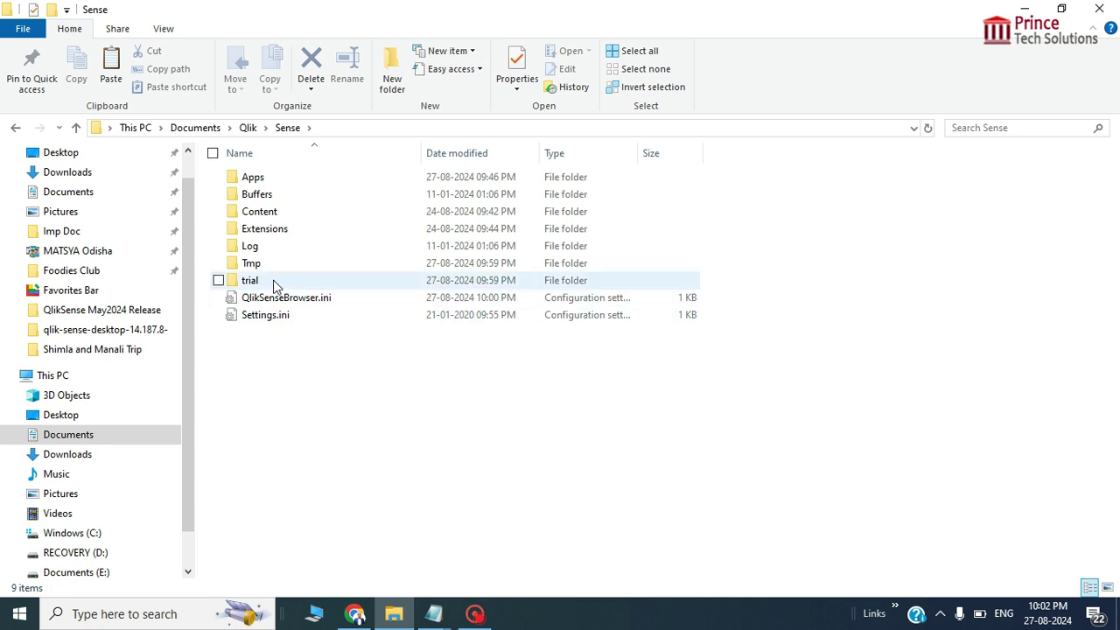
pyautogui.click(274, 281)
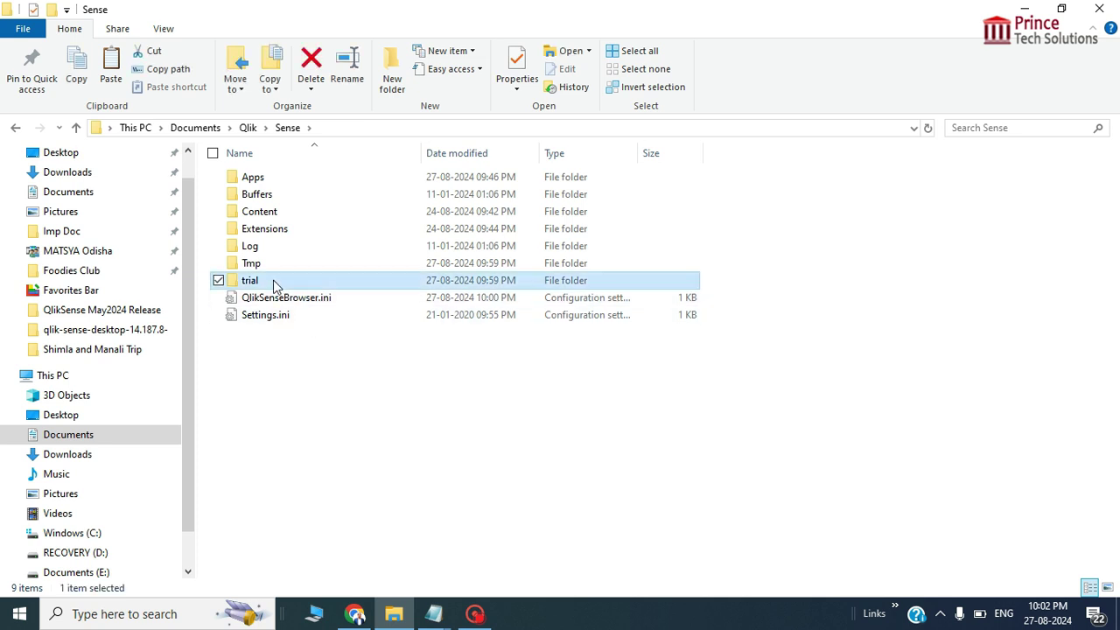
pyautogui.click(454, 455)
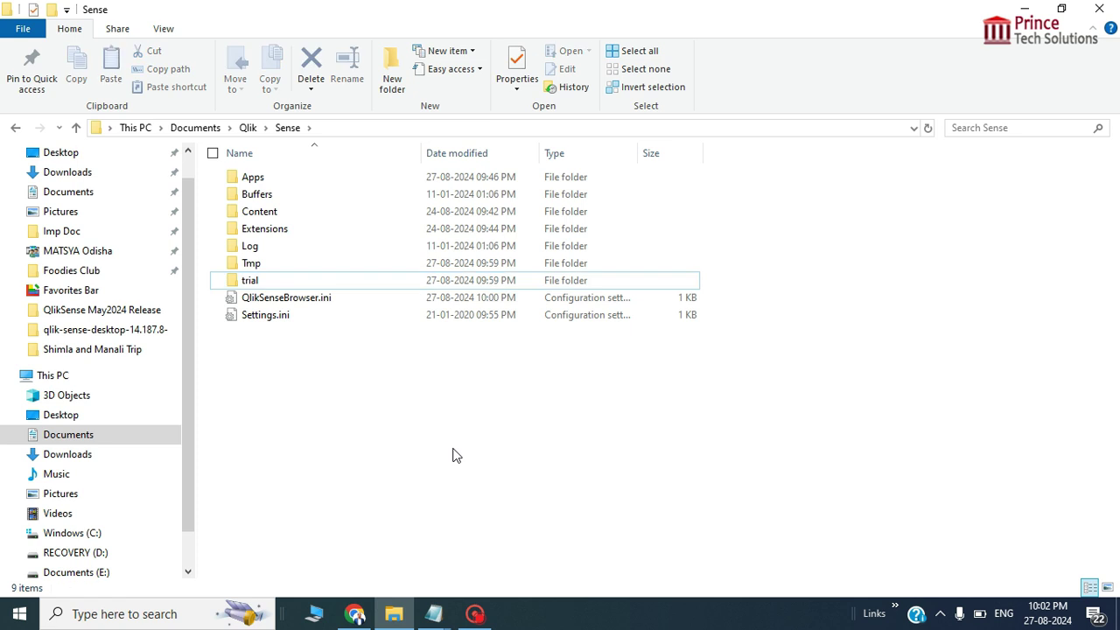
pyautogui.doubleClick(284, 280)
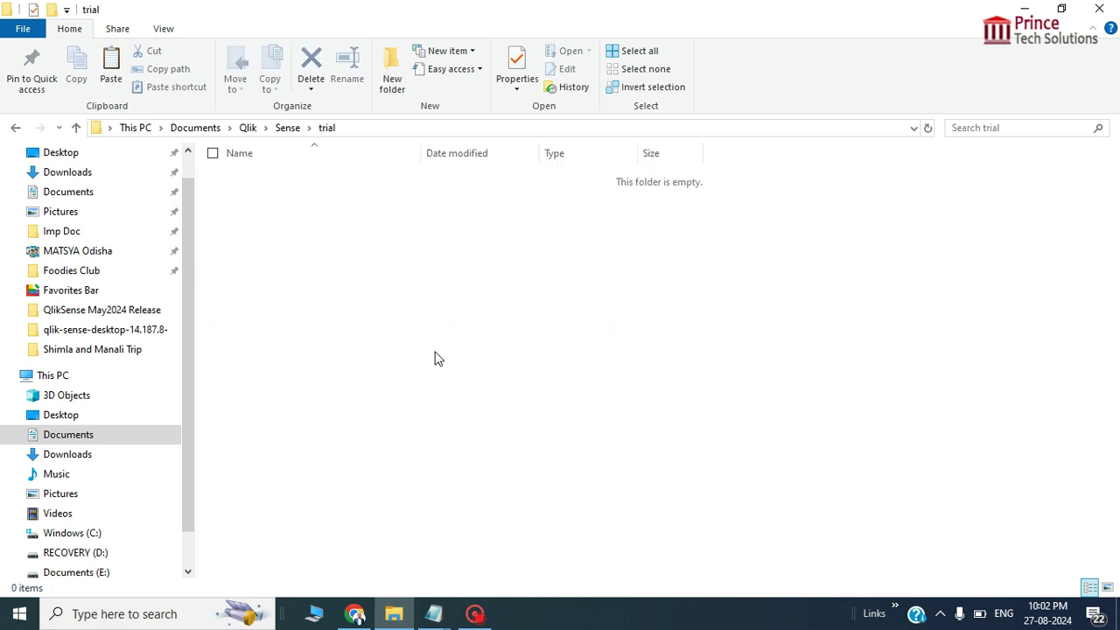
pyautogui.hotkey('ctrl', 'v')
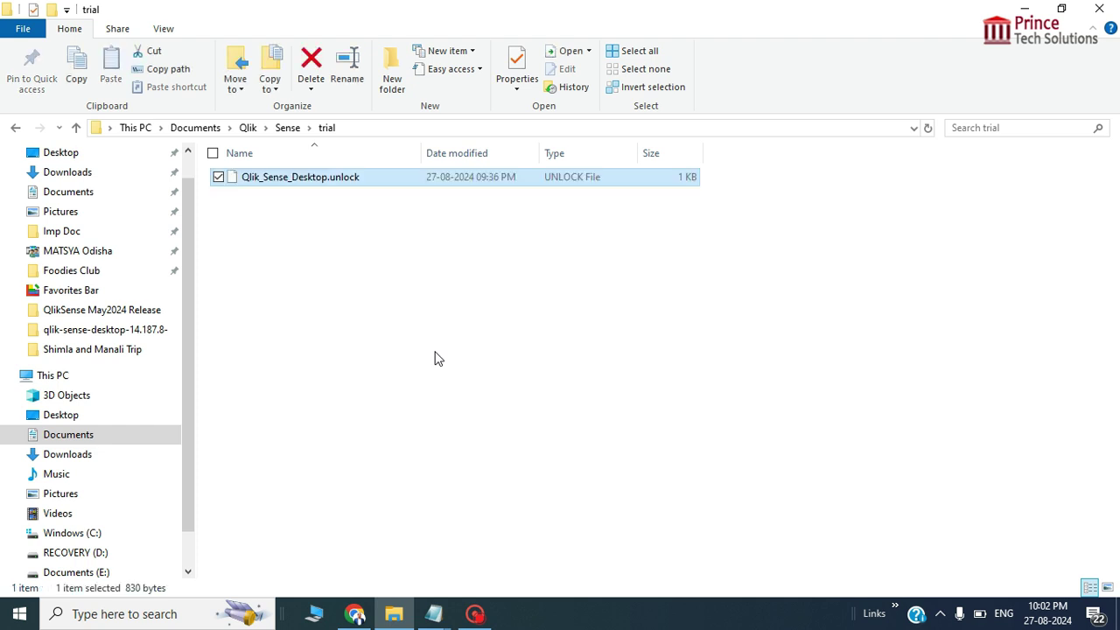
pyautogui.click(437, 359)
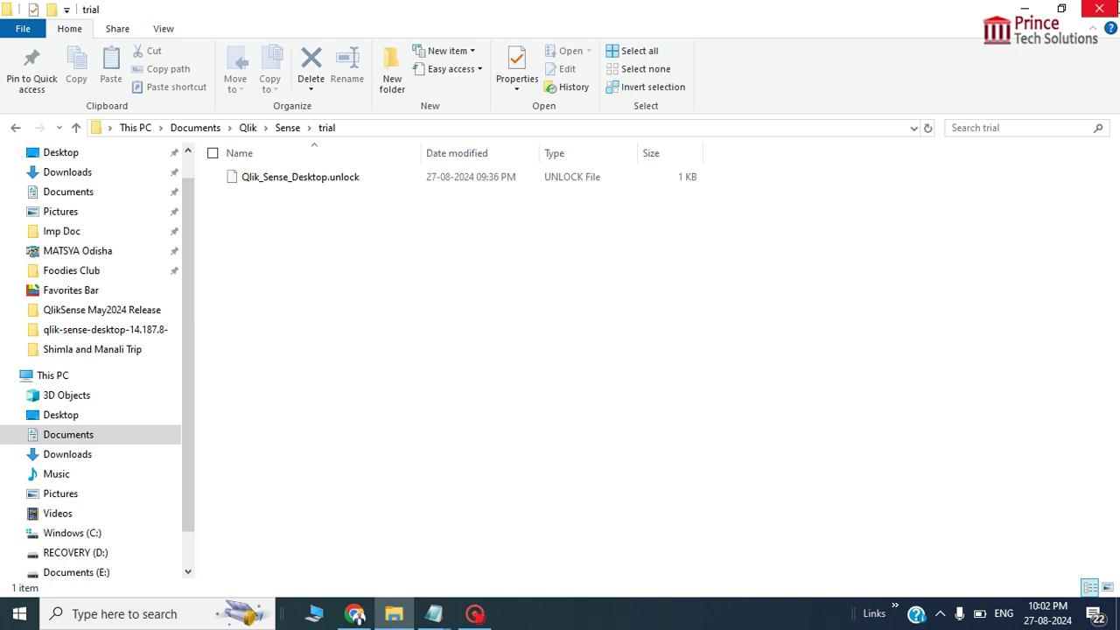
pyautogui.click(1100, 11)
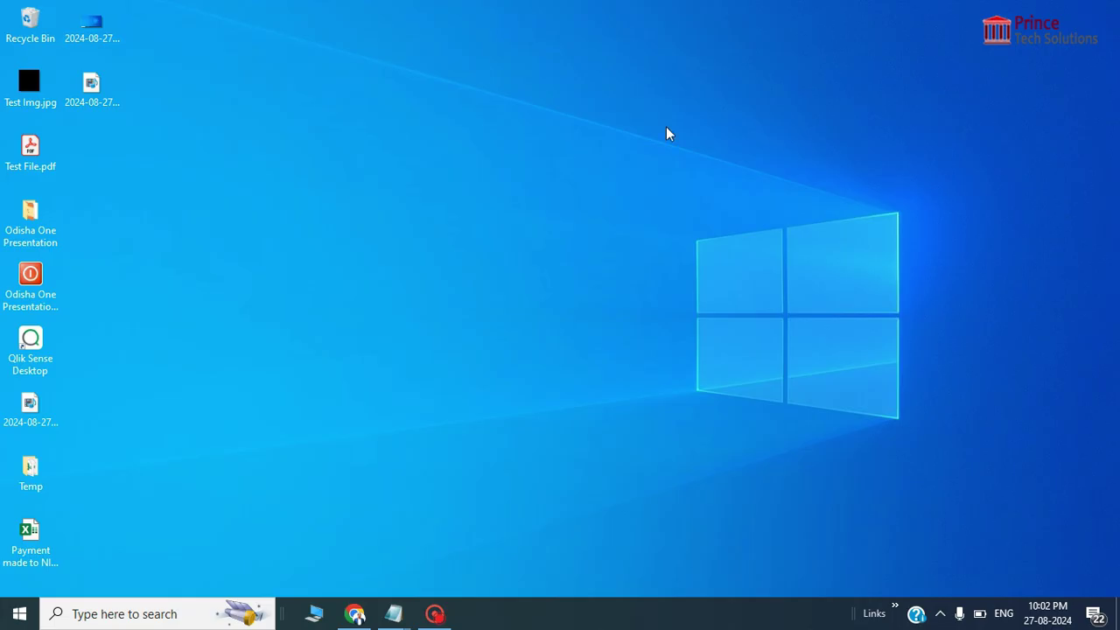
# Refresh the desktop and start Qlik Sense Desktop from its shortcut.
pyautogui.rightClick(598, 147)
pyautogui.moveTo(641, 175)
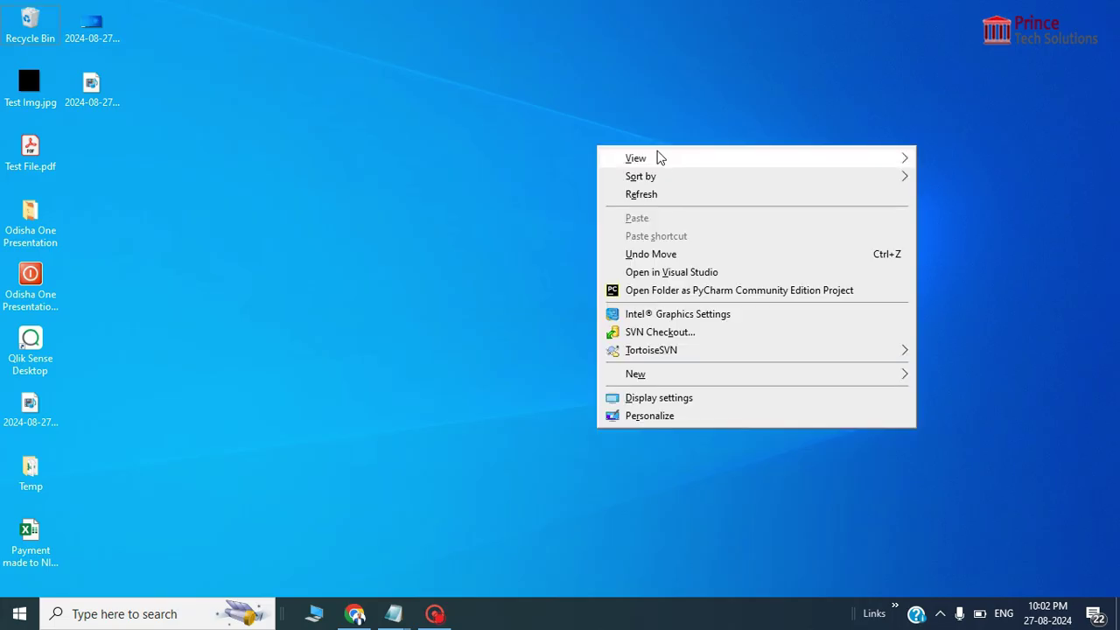
pyautogui.click(661, 195)
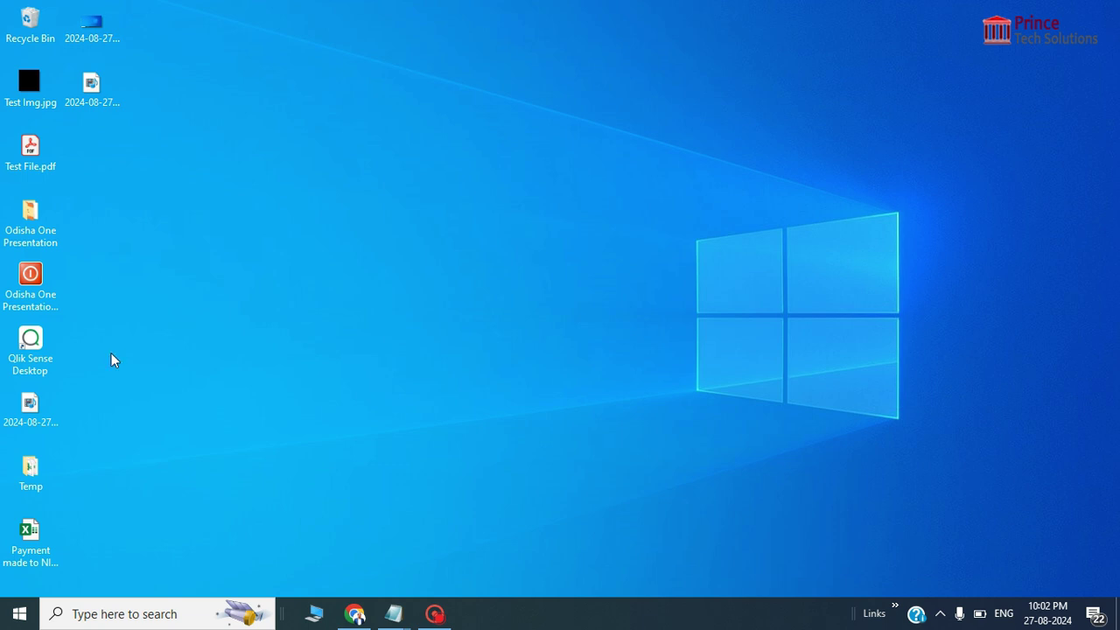
pyautogui.click(38, 368)
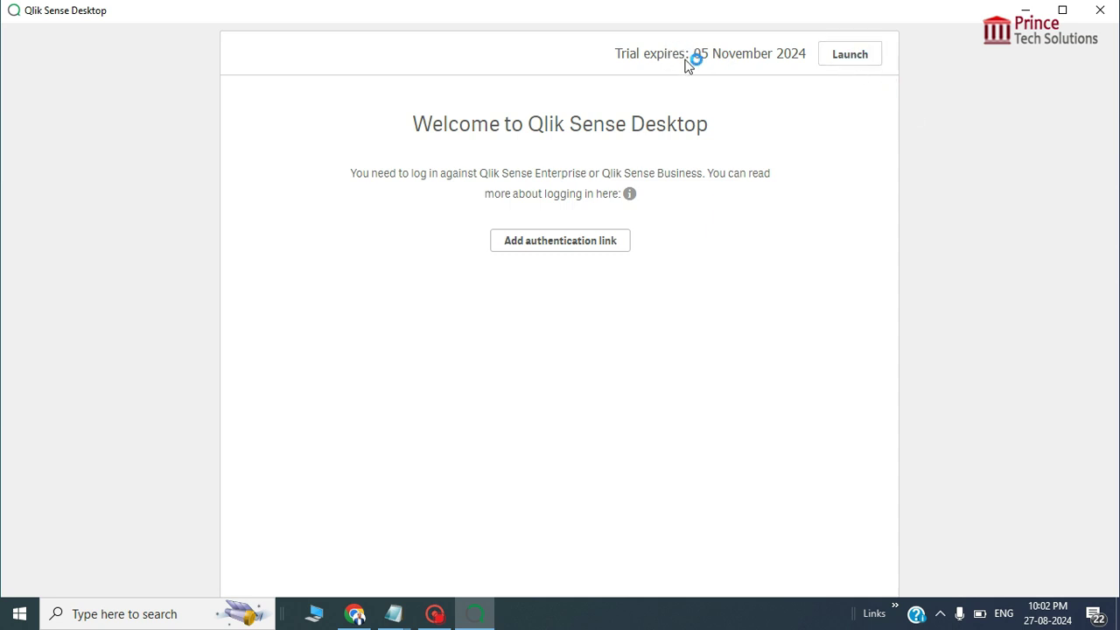
# Launch the trial, view the seven-app hub, and open Dev Hub from the profile menu.
pyautogui.click(860, 67)
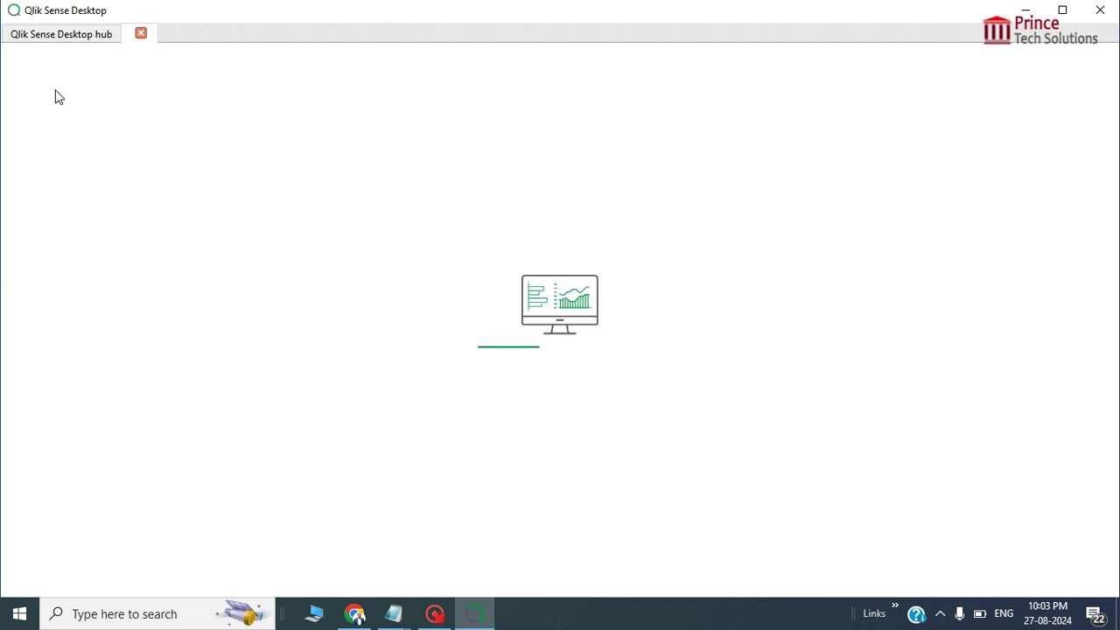
pyautogui.click(58, 37)
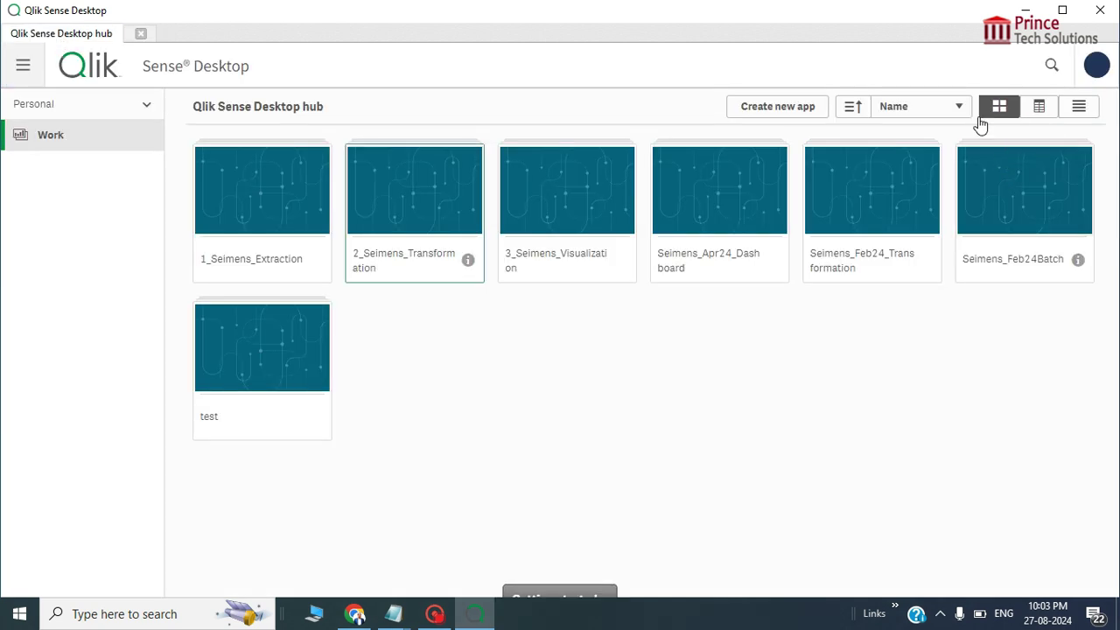
pyautogui.click(1098, 68)
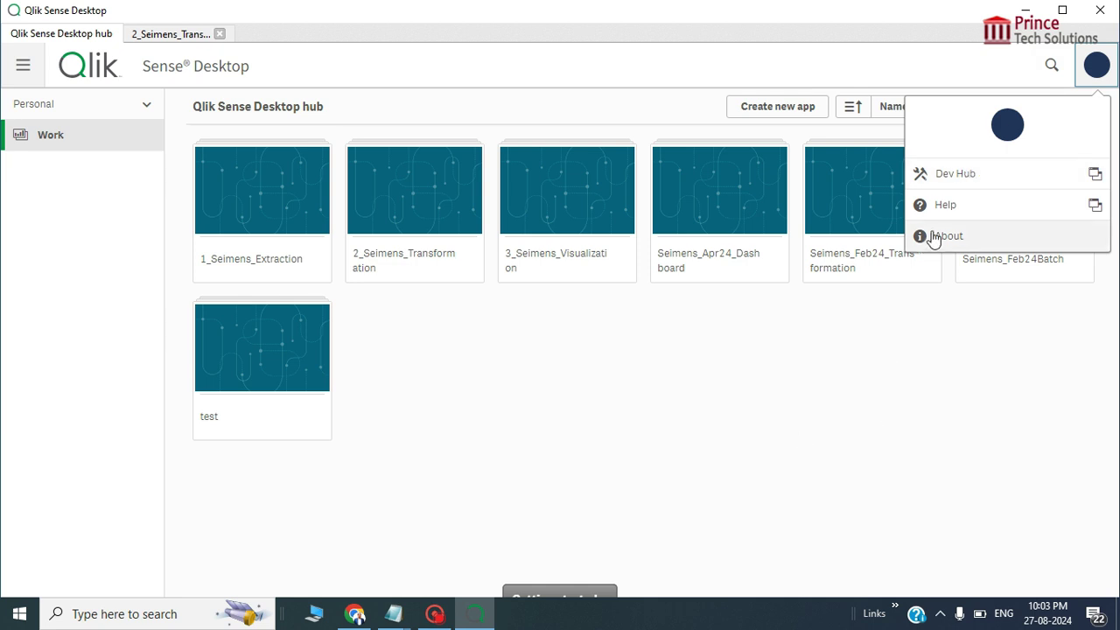
pyautogui.click(955, 174)
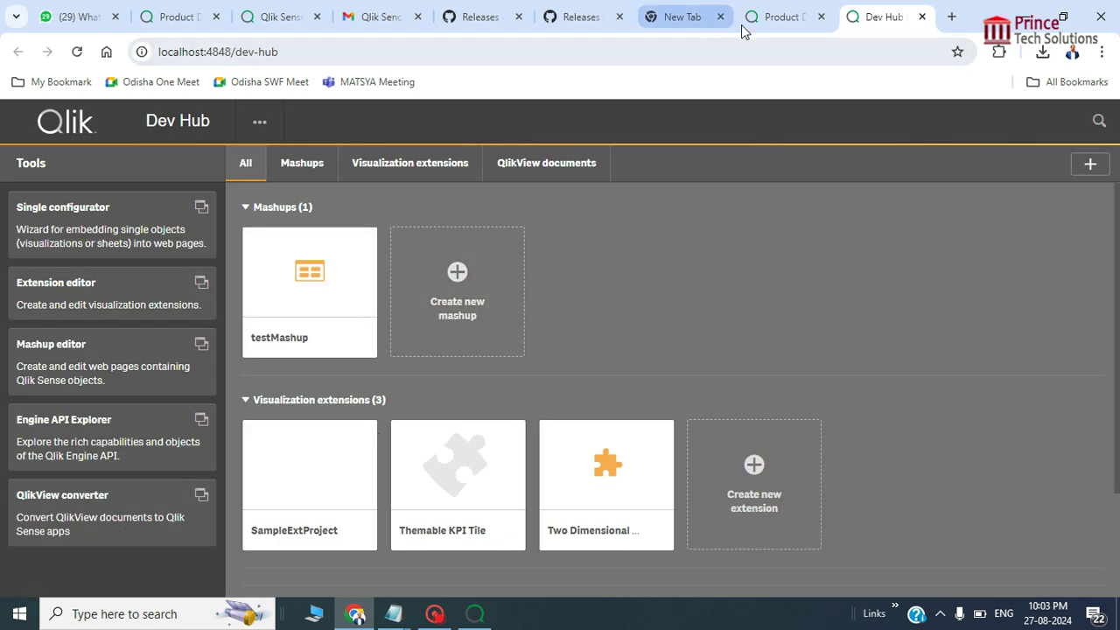
# Return from the Dev Hub page to the Qlik Sense Desktop hub.
pyautogui.click(483, 622)
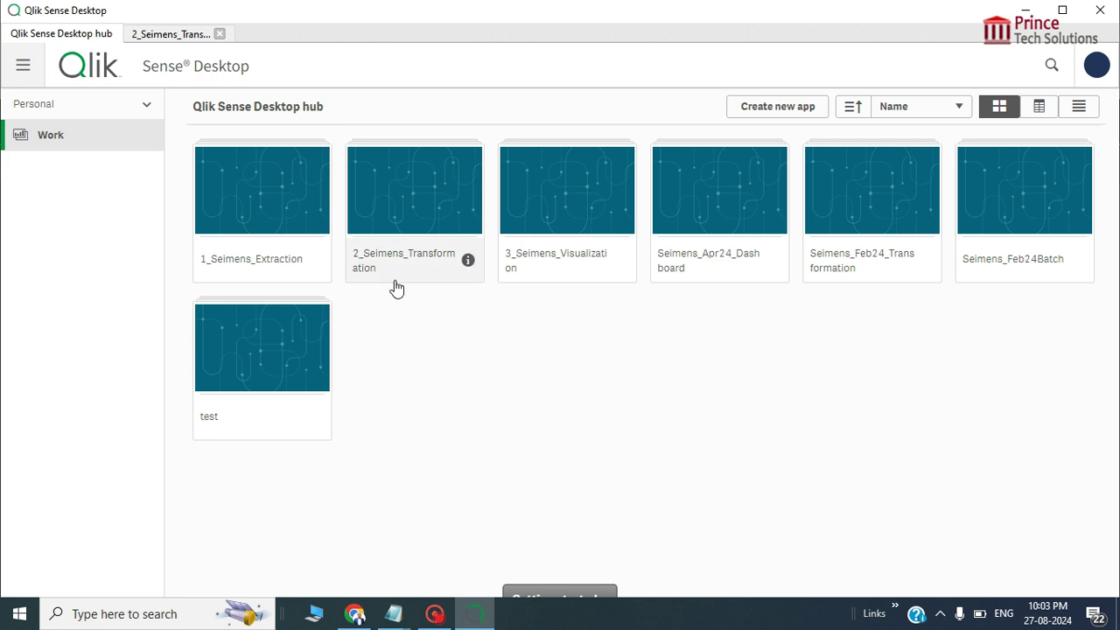
# View the 2_Seimens_Transformation app's data model, then return to the apps hub.
pyautogui.click(176, 33)
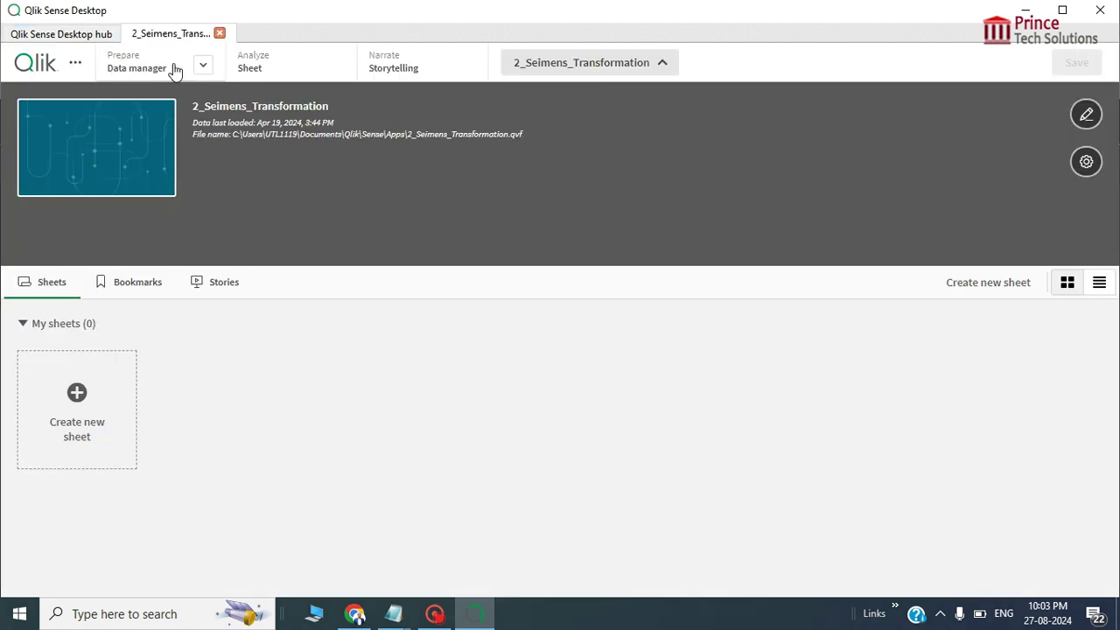
pyautogui.click(203, 65)
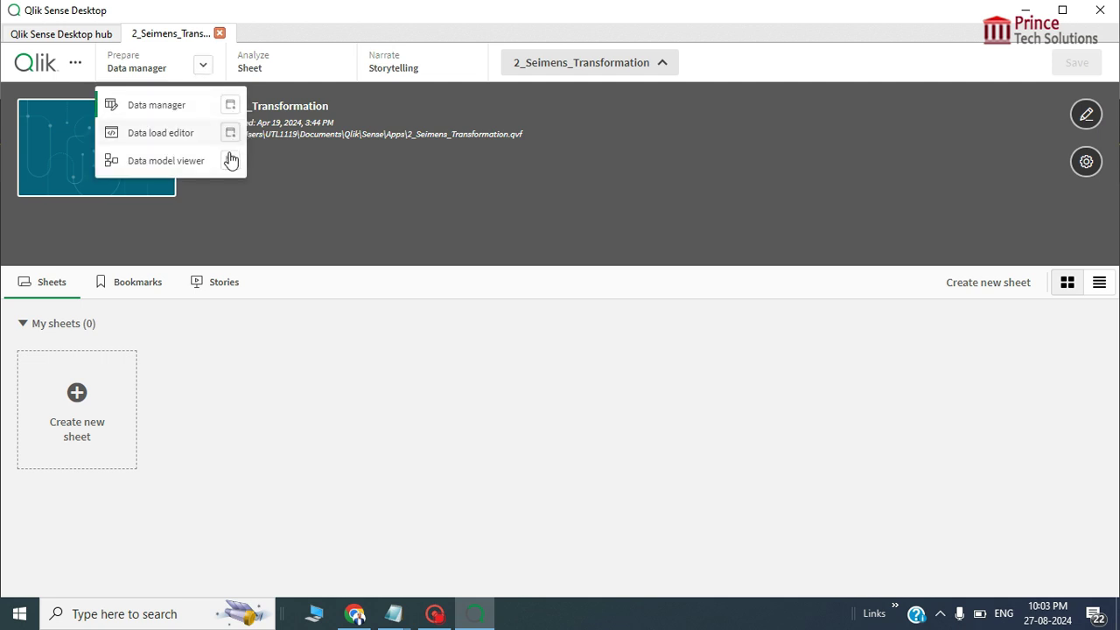
pyautogui.click(194, 162)
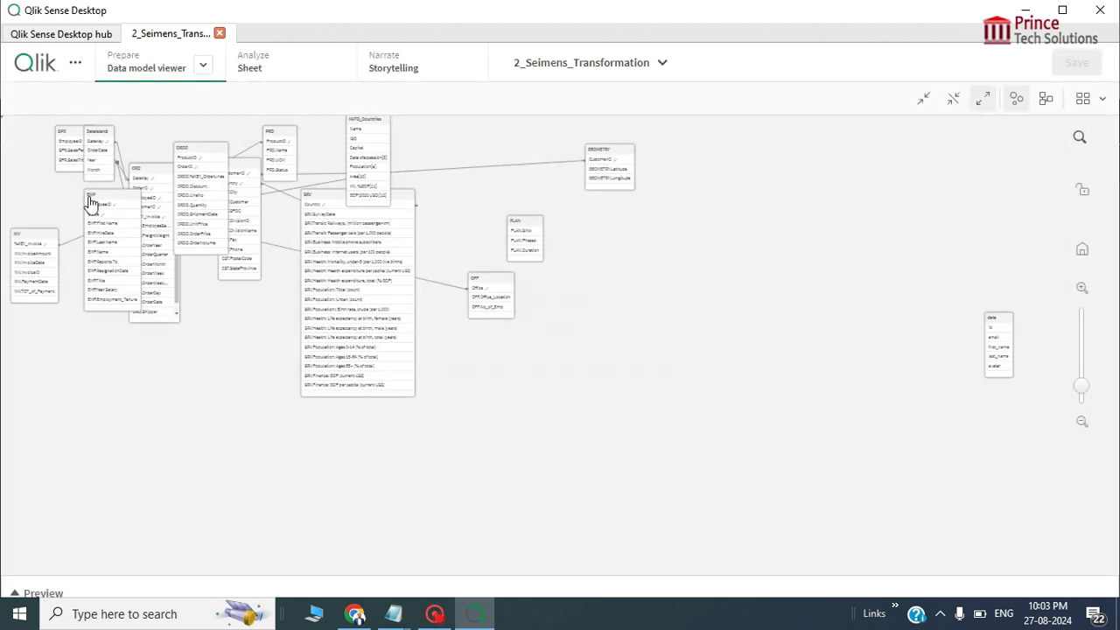
pyautogui.click(100, 35)
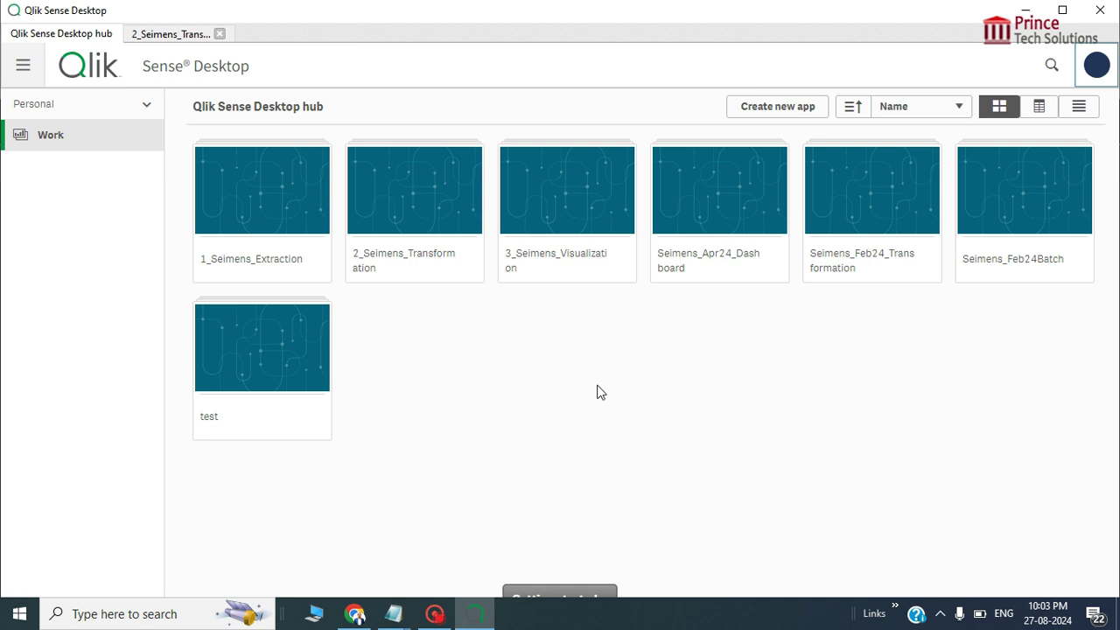